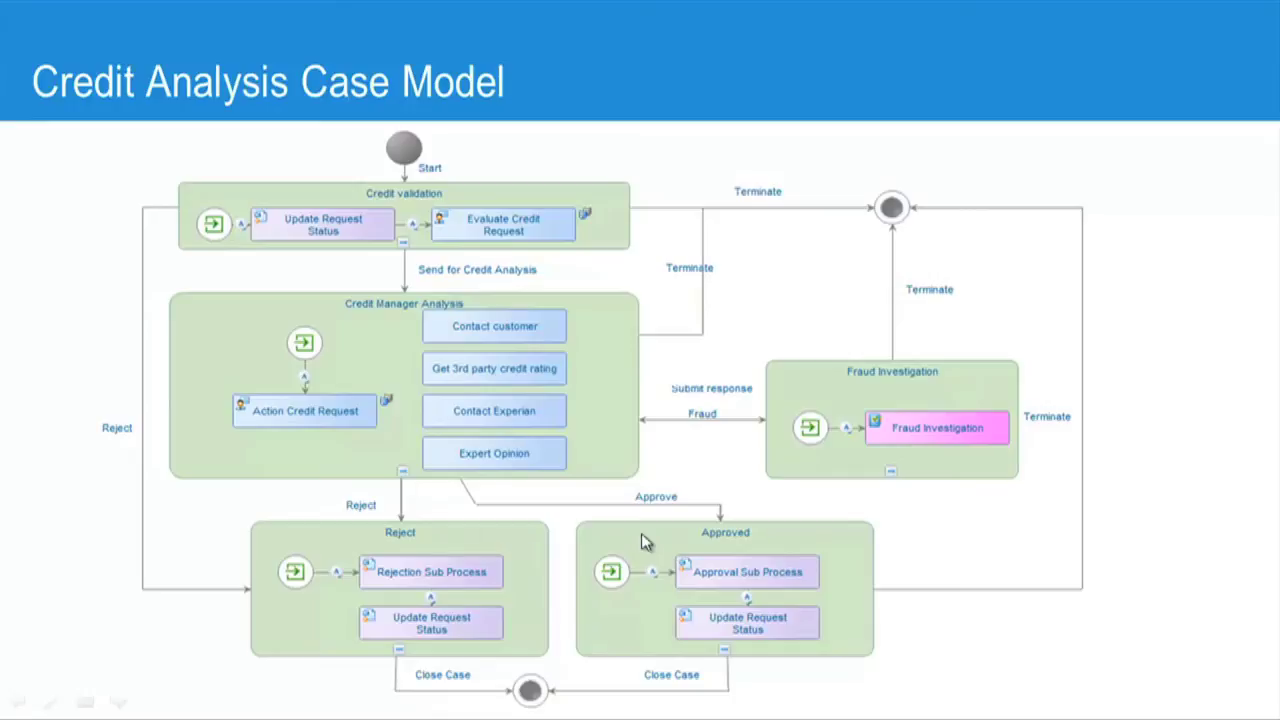
# - Switch to the browser and sign in to the Feather Credit employee portal with the employee ID and password
pyautogui.hotkey('alt', 'Tab')
pyautogui.hotkey('alt', 'Tab')
pyautogui.press('Tab')
pyautogui.press('Tab')
pyautogui.press('Tab')
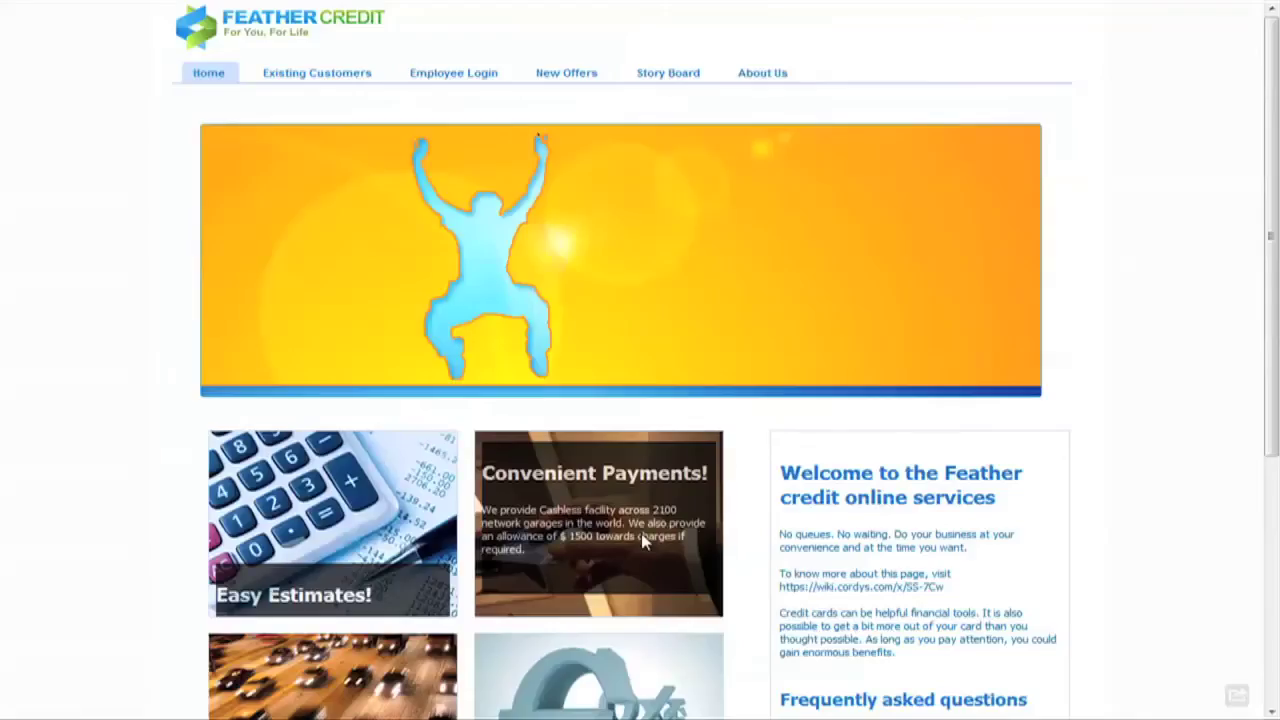
pyautogui.click(443, 78)
pyautogui.write('eri')
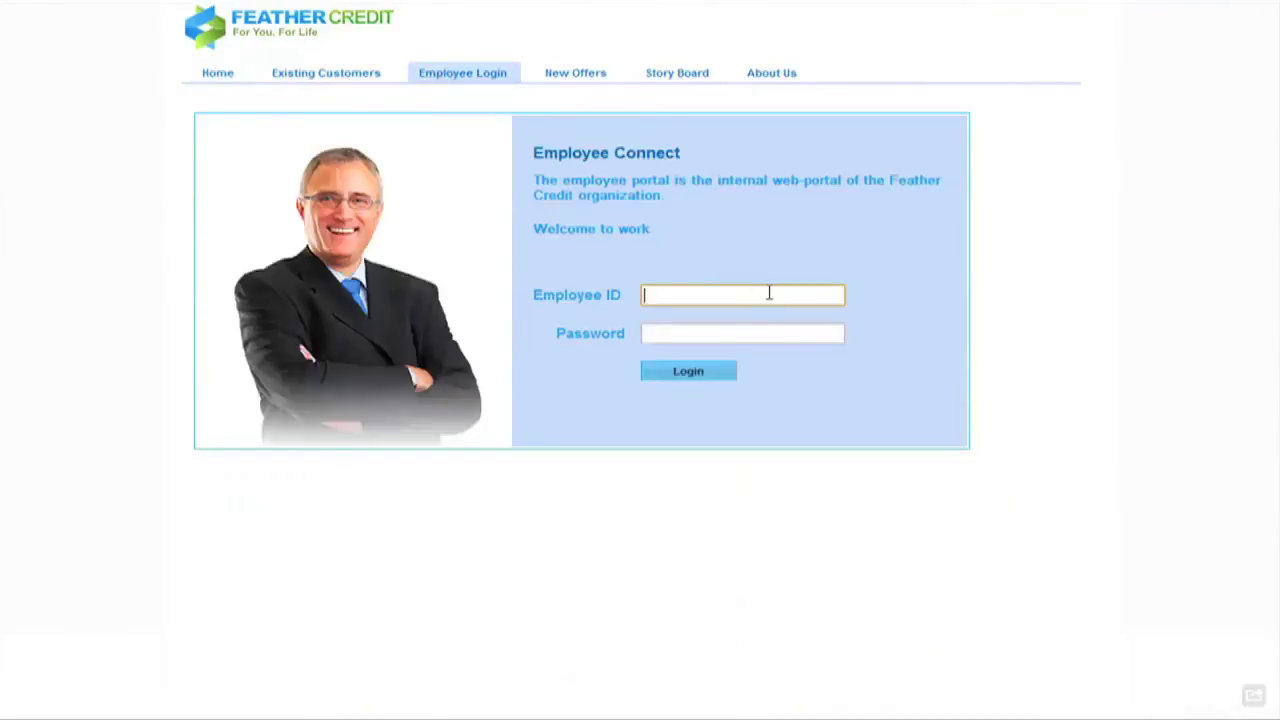
pyautogui.write('k')
pyautogui.press('Tab')
pyautogui.write('****')
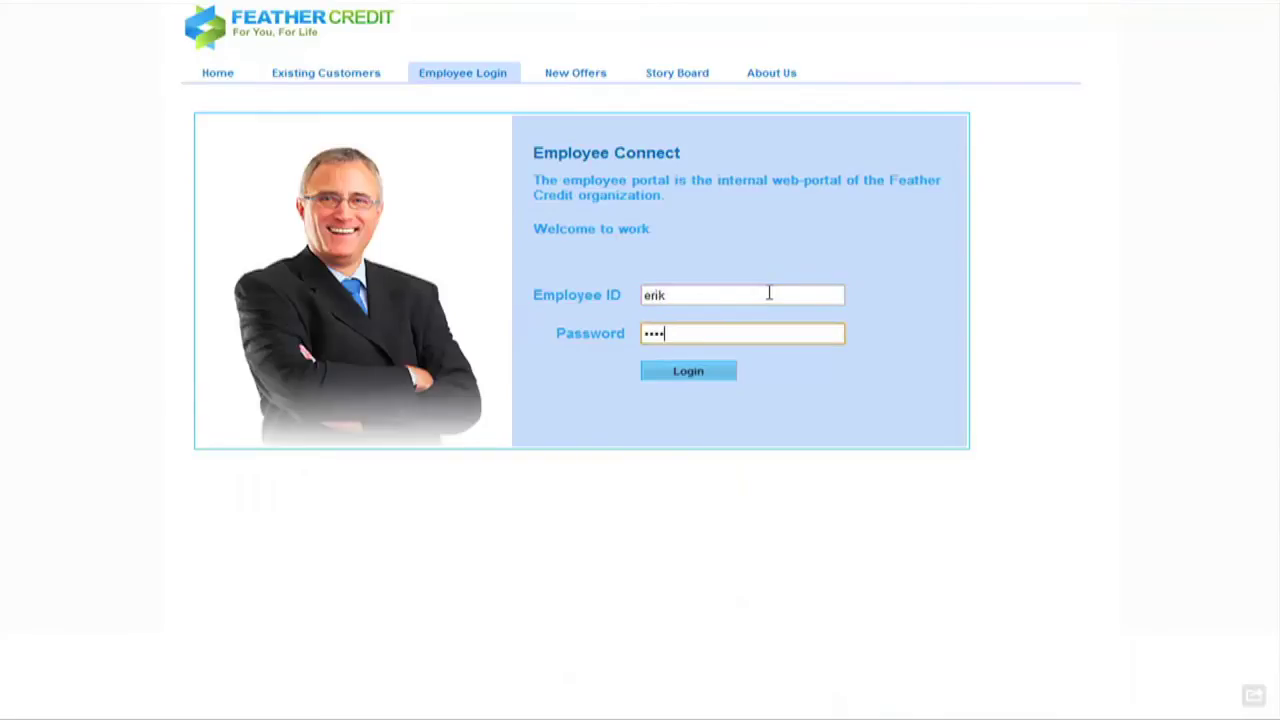
pyautogui.press('Return')
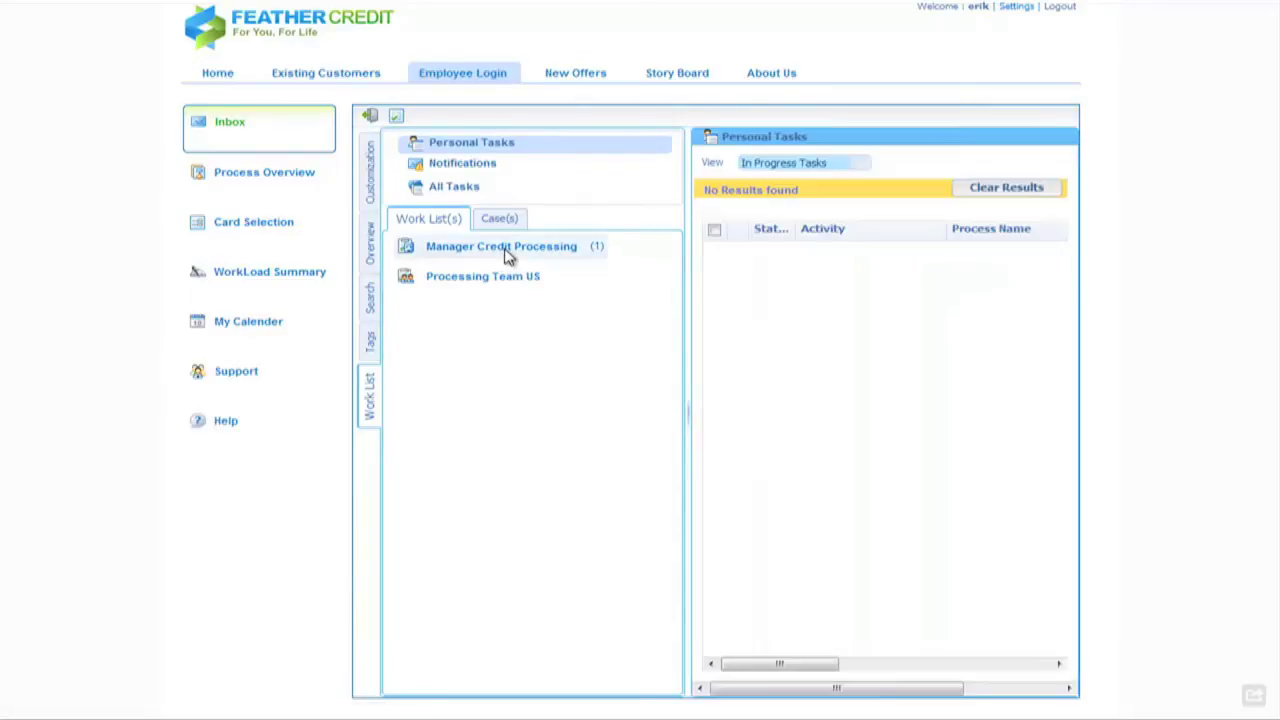
# - Claim the Action Credit Request task in Manager Credit Processing and open it full-size
pyautogui.click(507, 255)
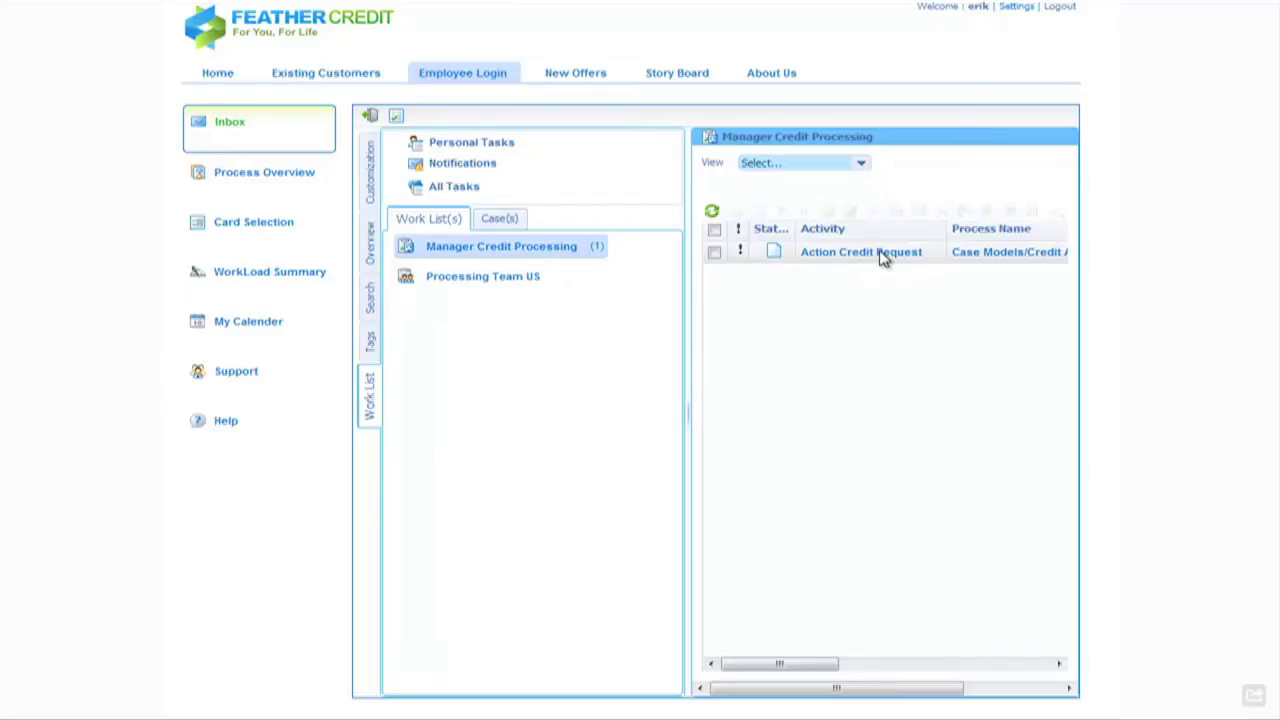
pyautogui.click(714, 252)
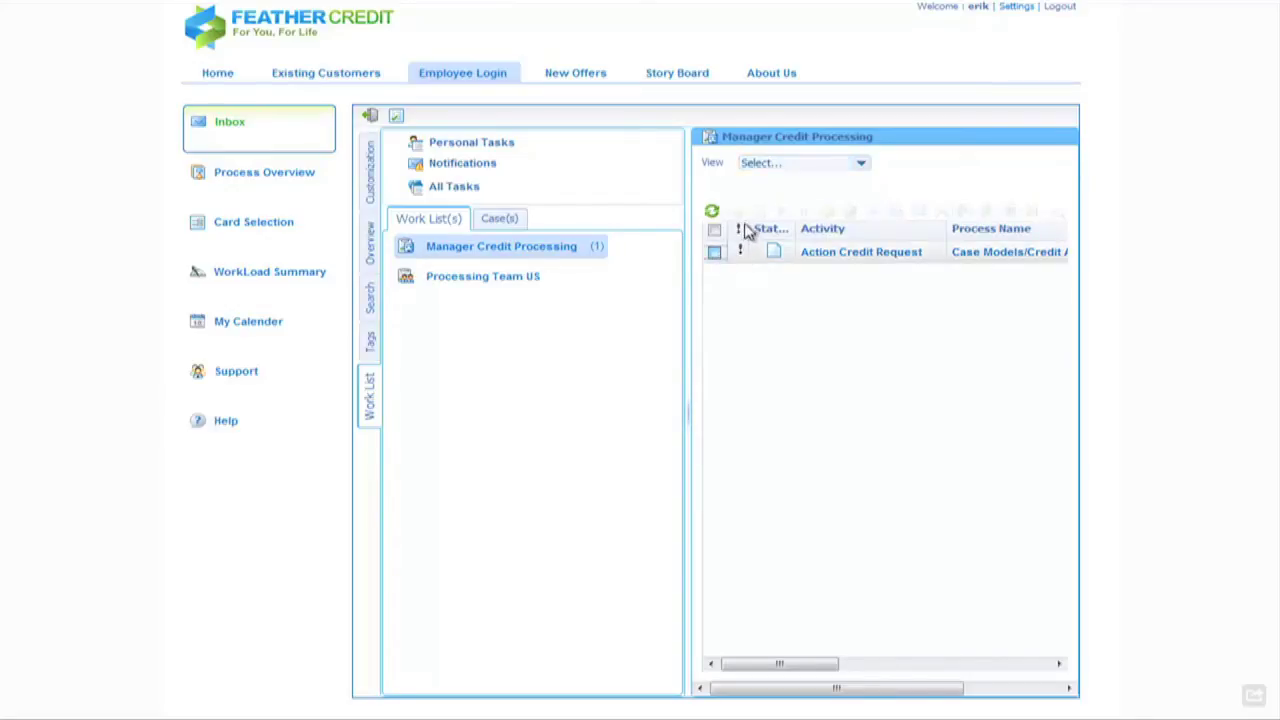
pyautogui.click(736, 211)
pyautogui.click(781, 212)
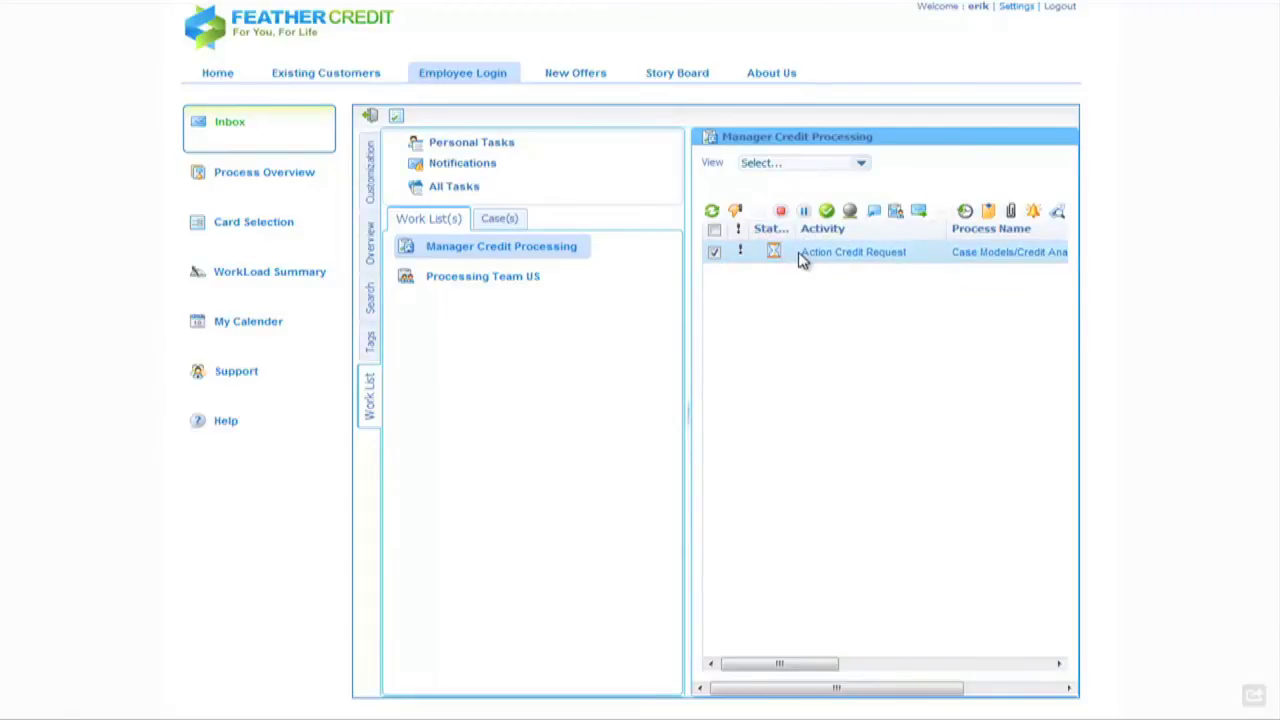
pyautogui.click(829, 253)
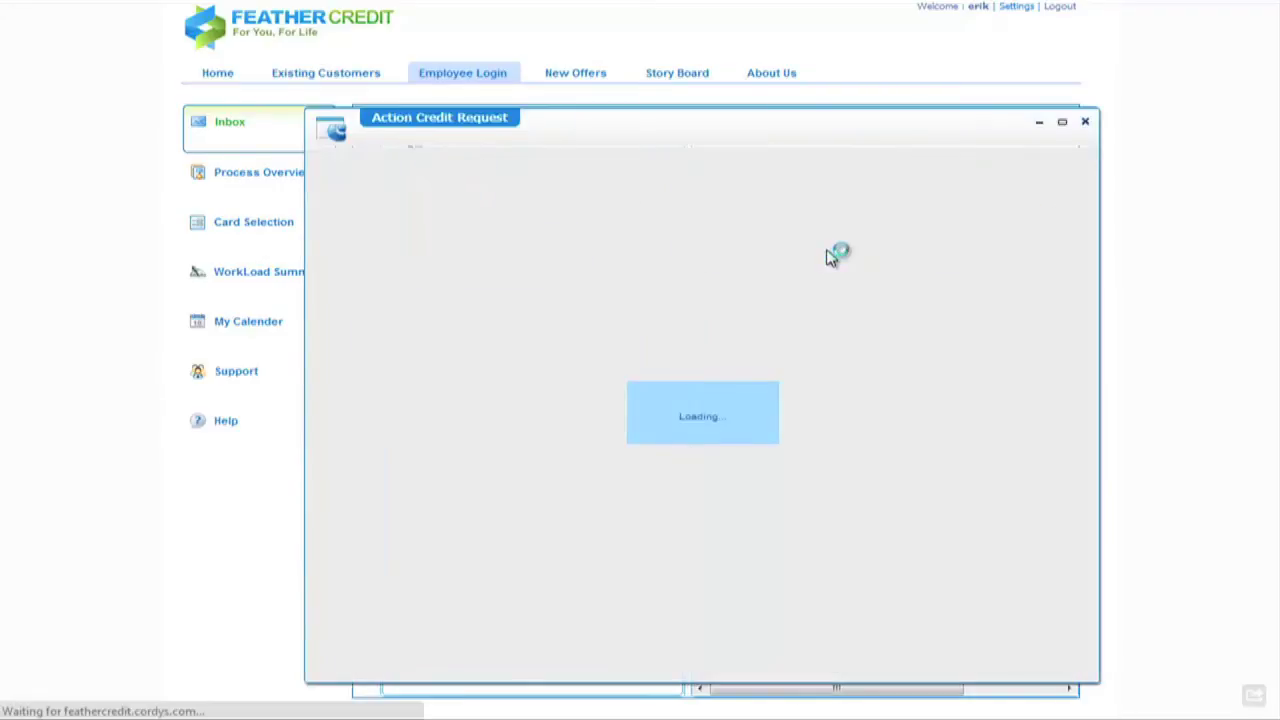
pyautogui.doubleClick(907, 115)
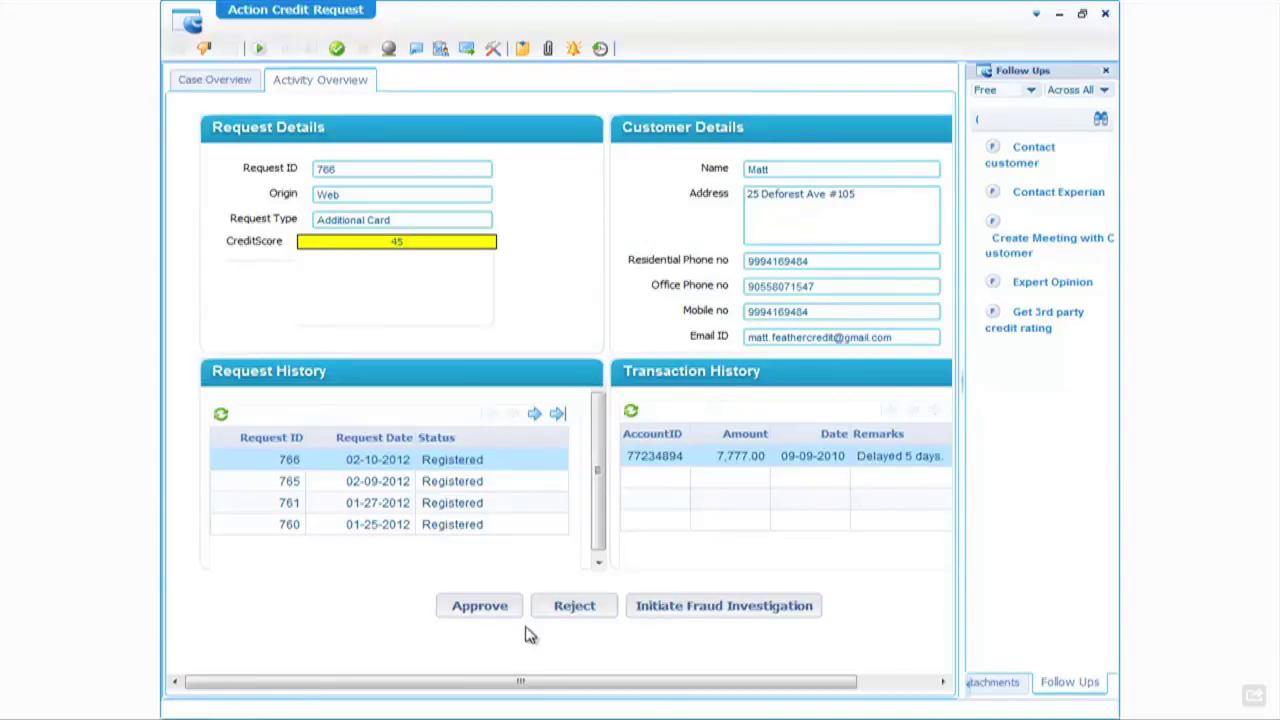
# - Approve credit request 766 and dismiss the approval information message
pyautogui.click(478, 607)
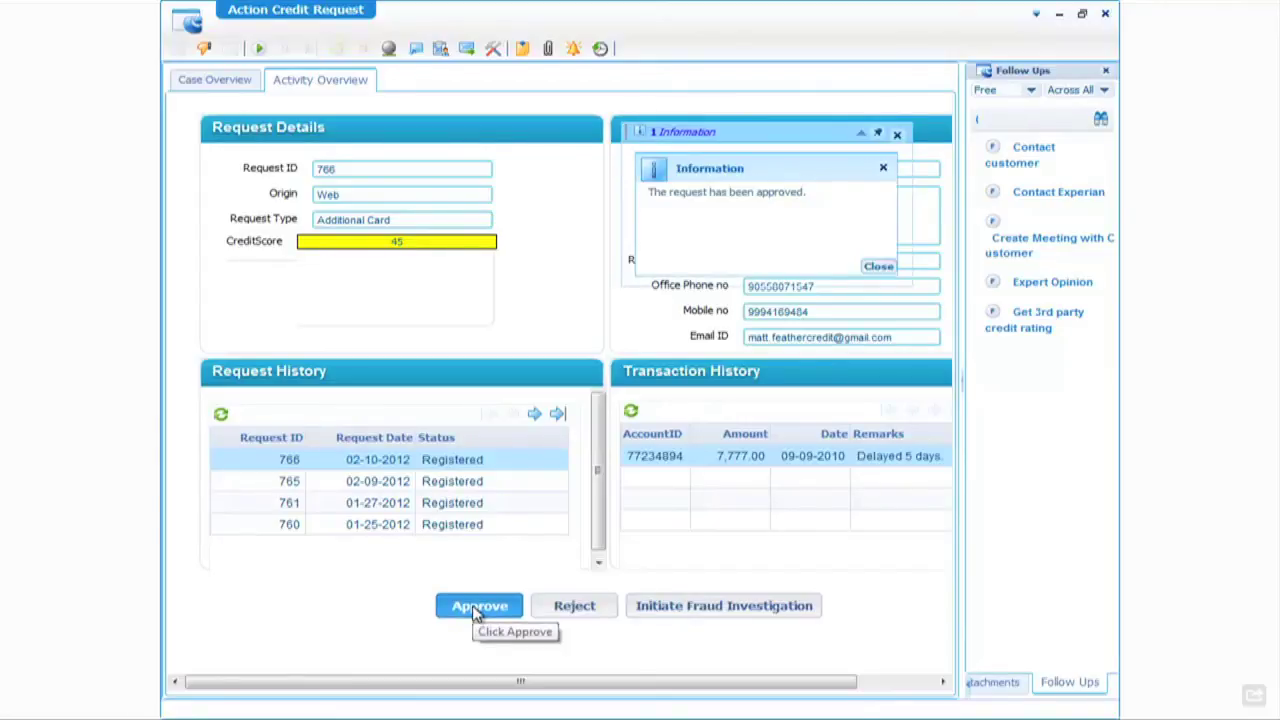
pyautogui.click(877, 267)
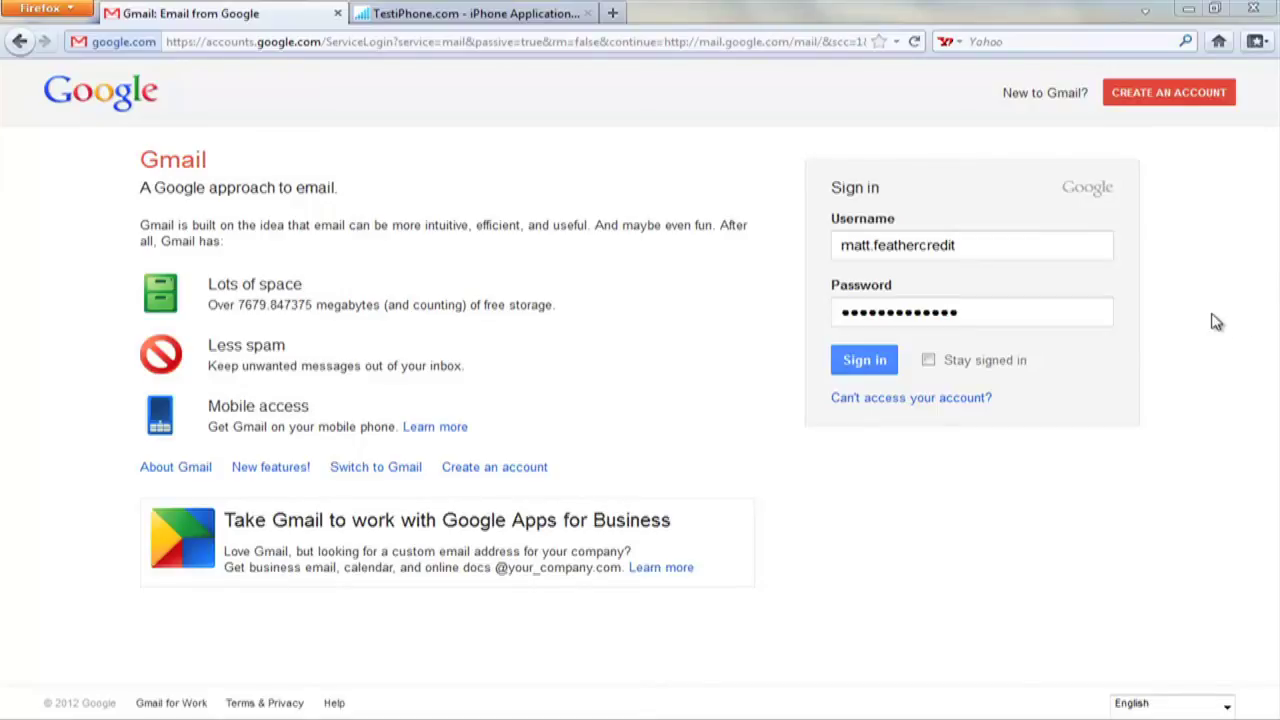
# - Sign in to Gmail, read the 'Update on your credit limit request' email, then go to TestiPhone
pyautogui.click(857, 370)
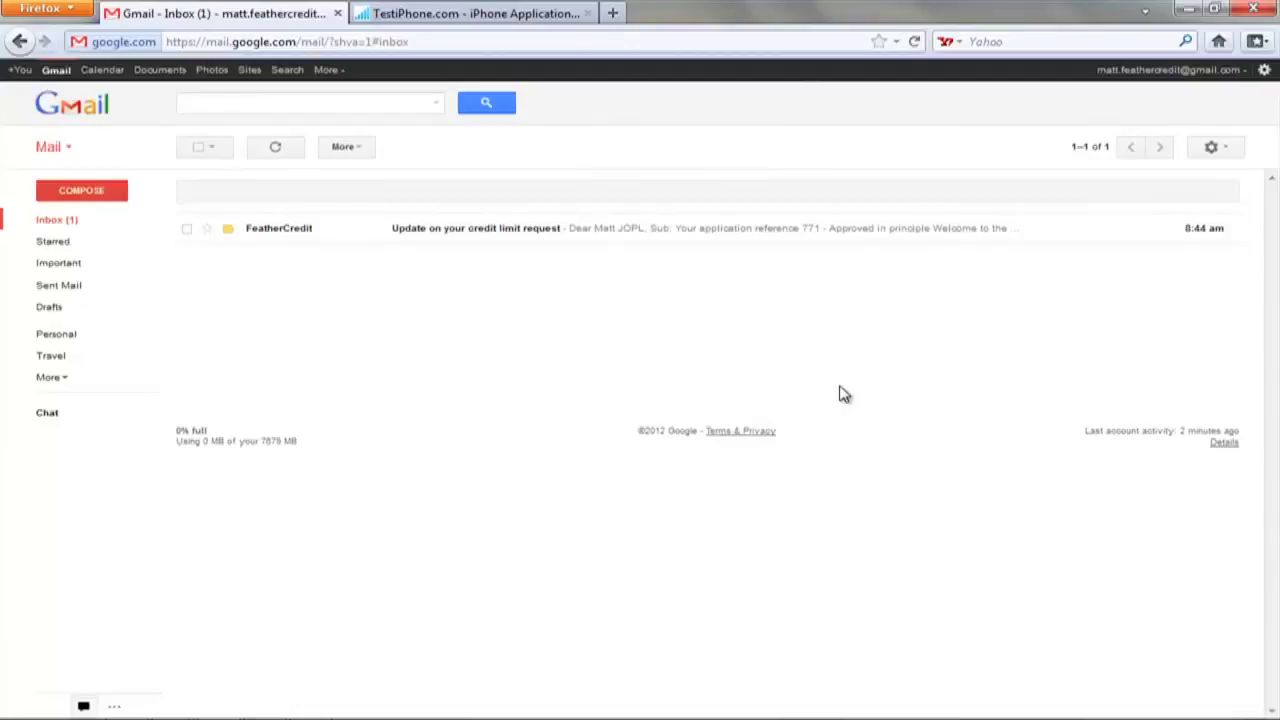
pyautogui.click(474, 231)
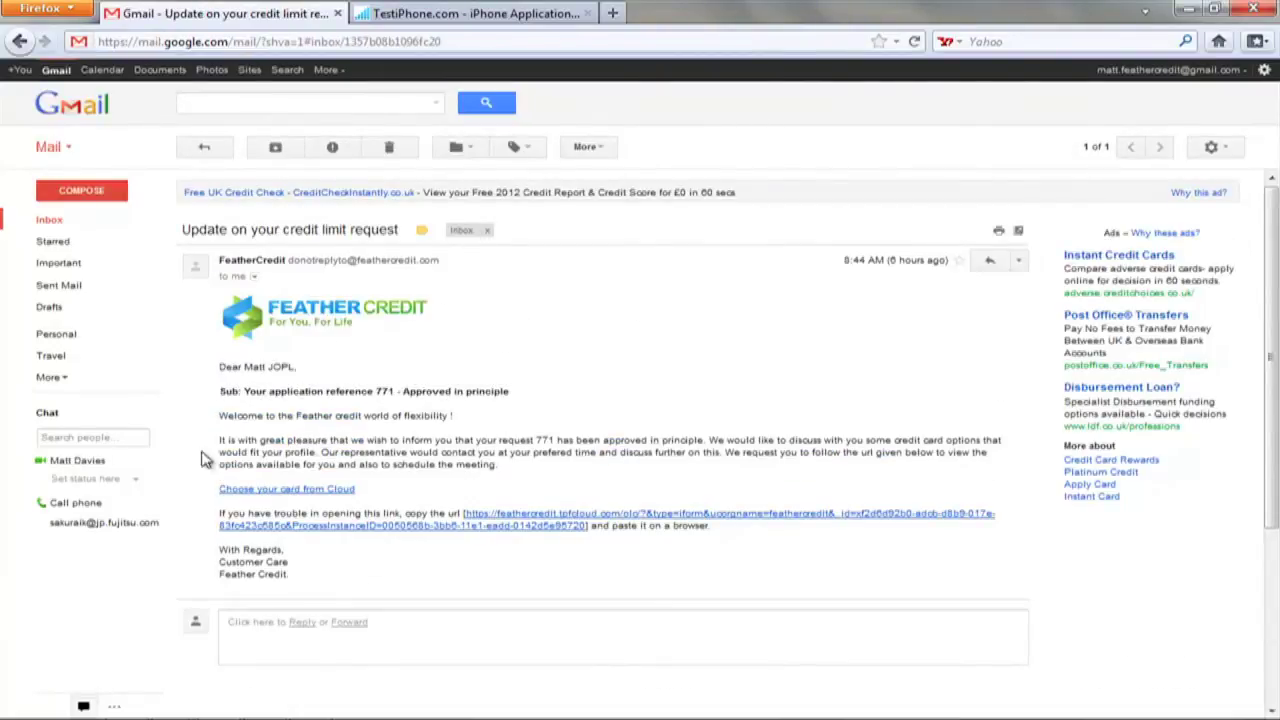
pyautogui.scroll(-1, 362, 580)
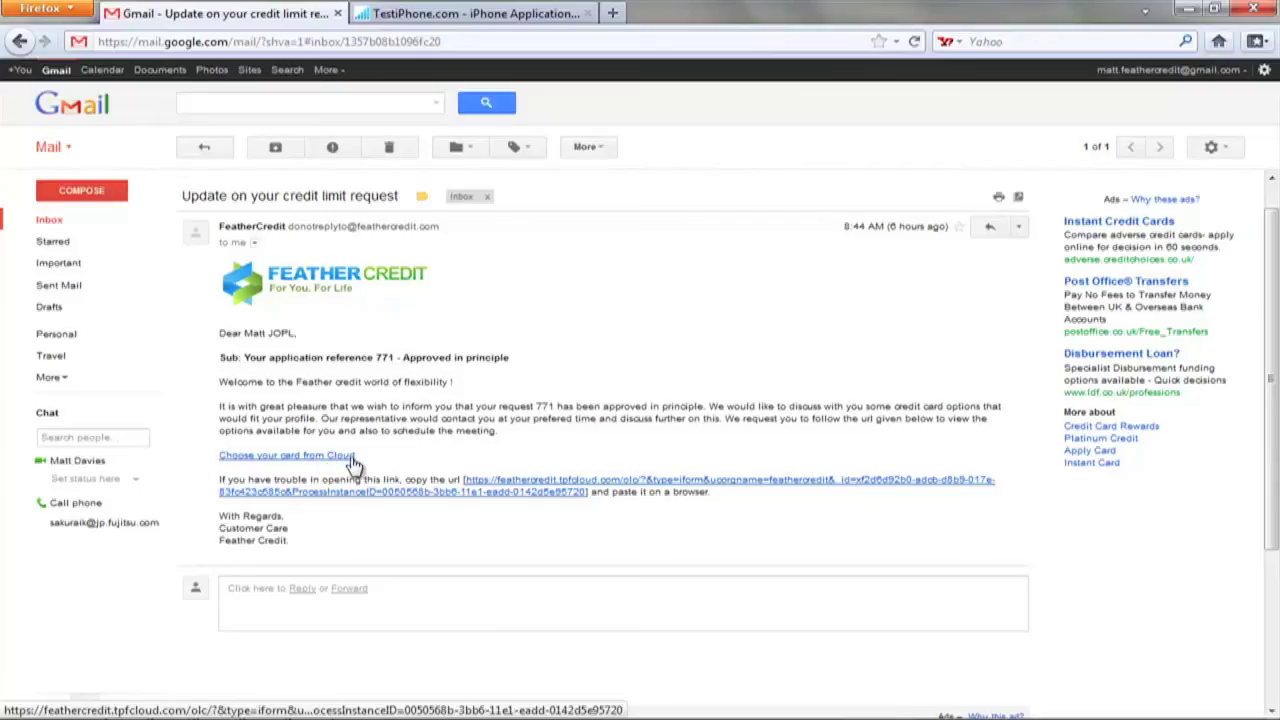
pyautogui.click(480, 13)
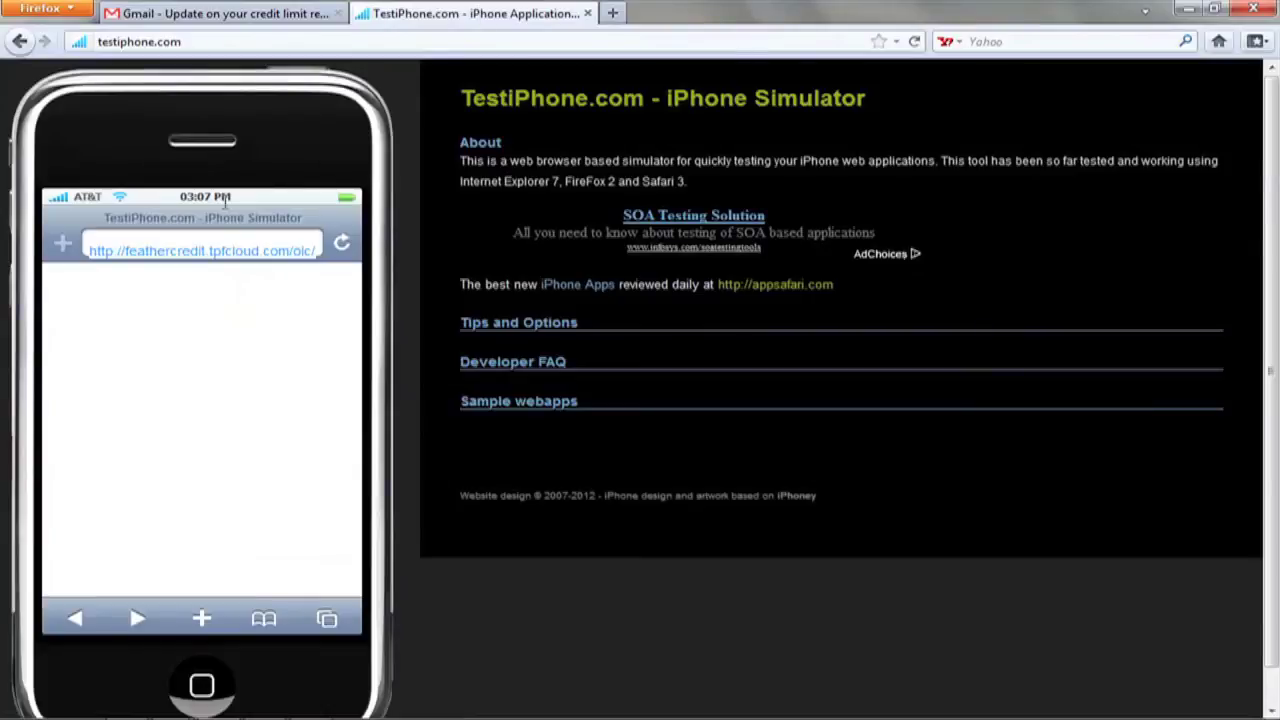
# - Load the Feather Credit link in the simulator and log in with the customer's e-mail and password
pyautogui.press('Return')
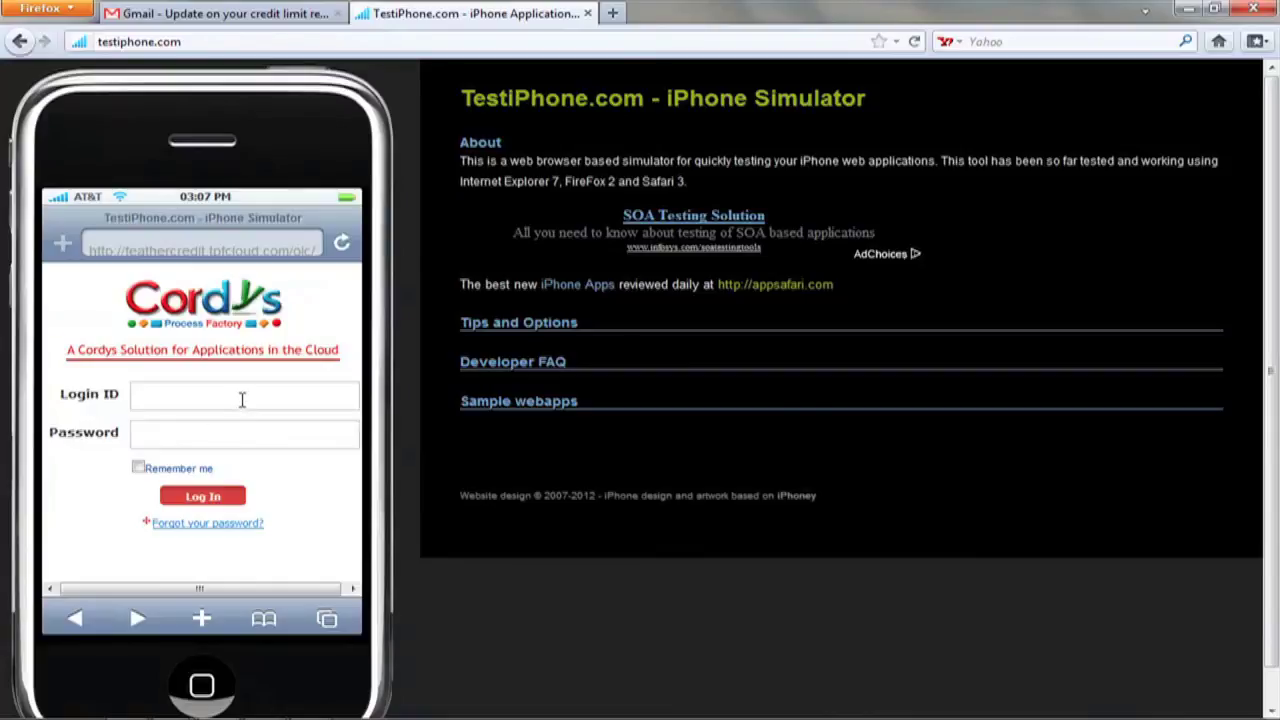
pyautogui.click(242, 399)
pyautogui.press('Tab')
pyautogui.write('••••••••••••••')
pyautogui.click(204, 496)
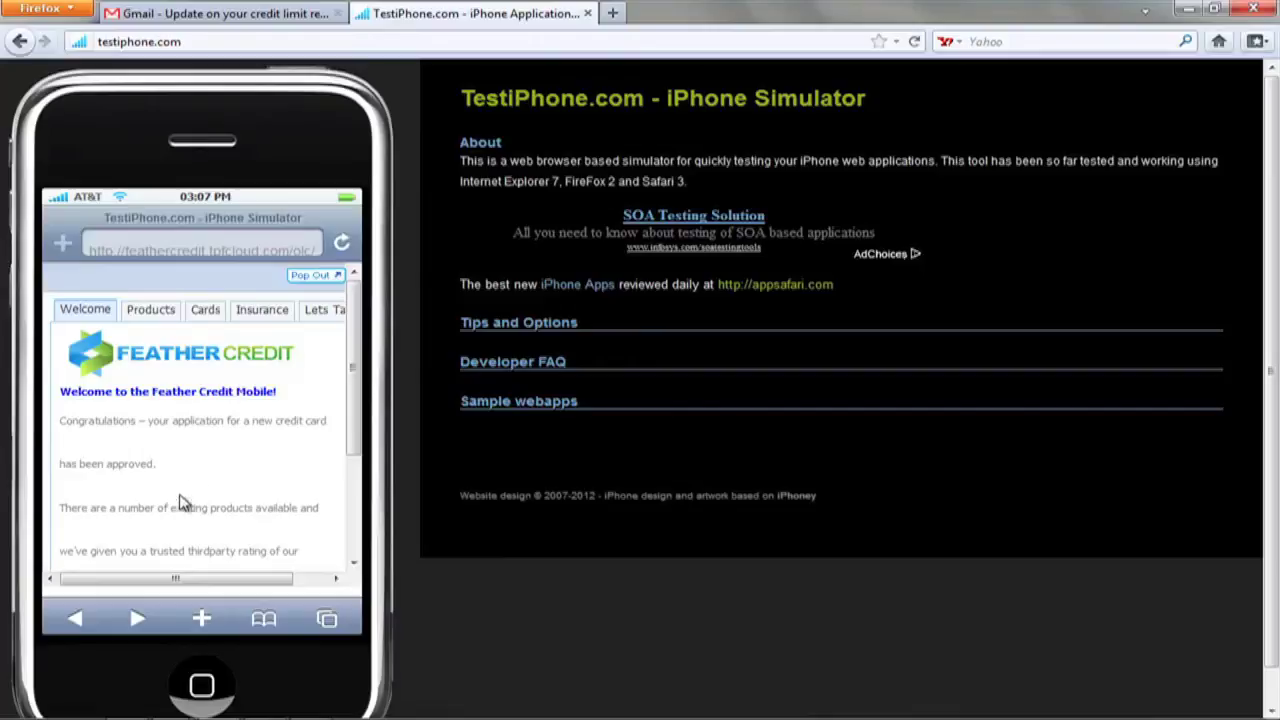
# - On the mobile site's card comparison page, choose the Barclay Platinum card
pyautogui.click(199, 316)
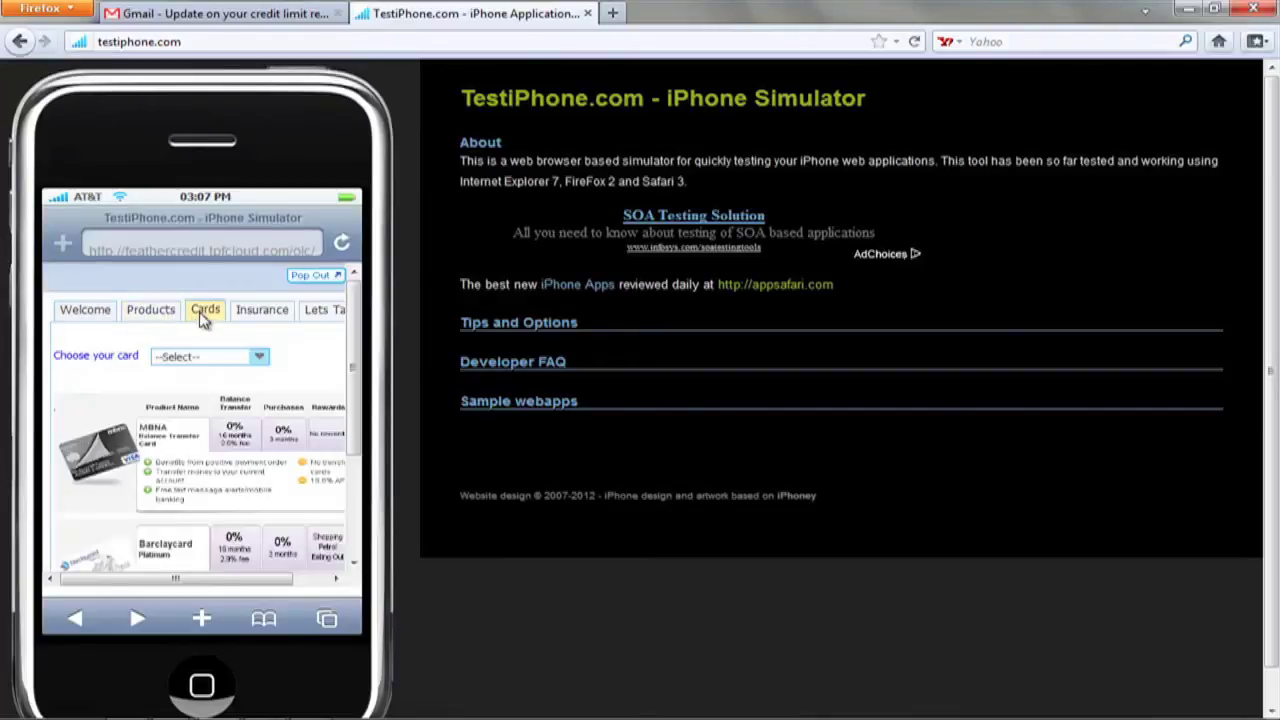
pyautogui.scroll(-2, 185, 478)
pyautogui.scroll(-2, 185, 478)
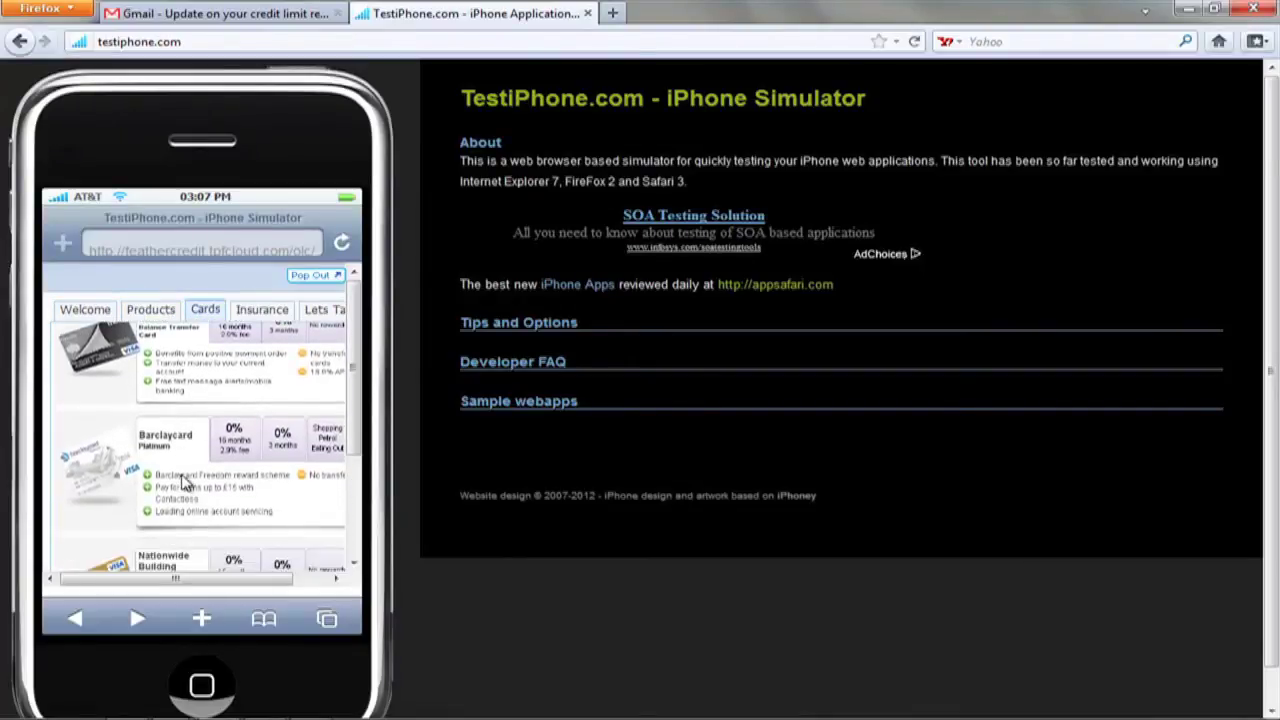
pyautogui.scroll(3, 183, 482)
pyautogui.click(232, 360)
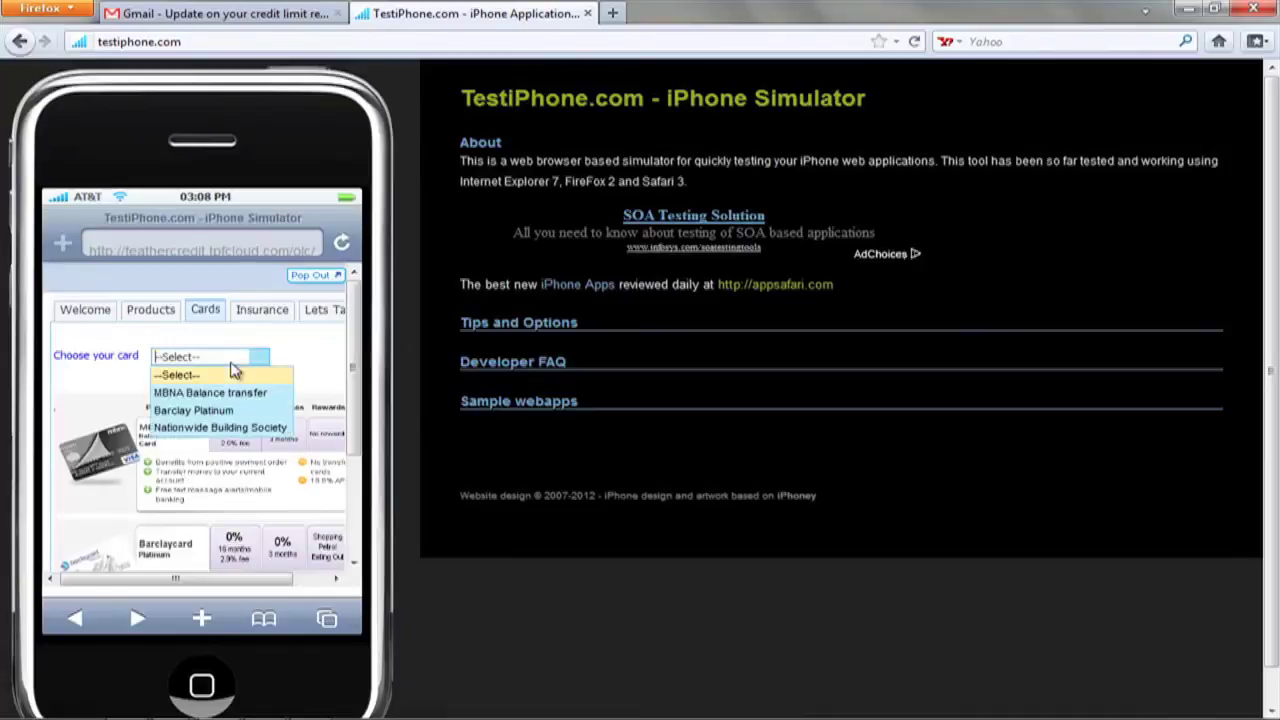
pyautogui.click(206, 411)
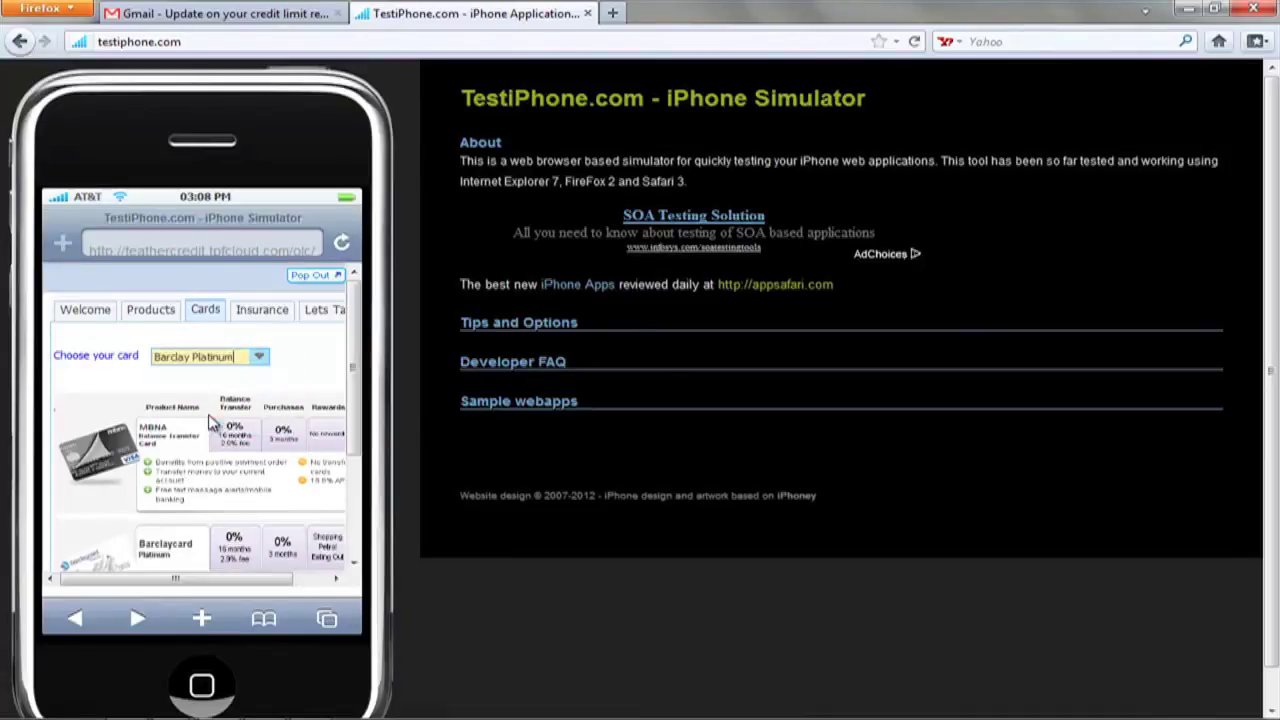
# - Pick the Sleep well insurance cover and open the Lets Talk section
pyautogui.click(259, 312)
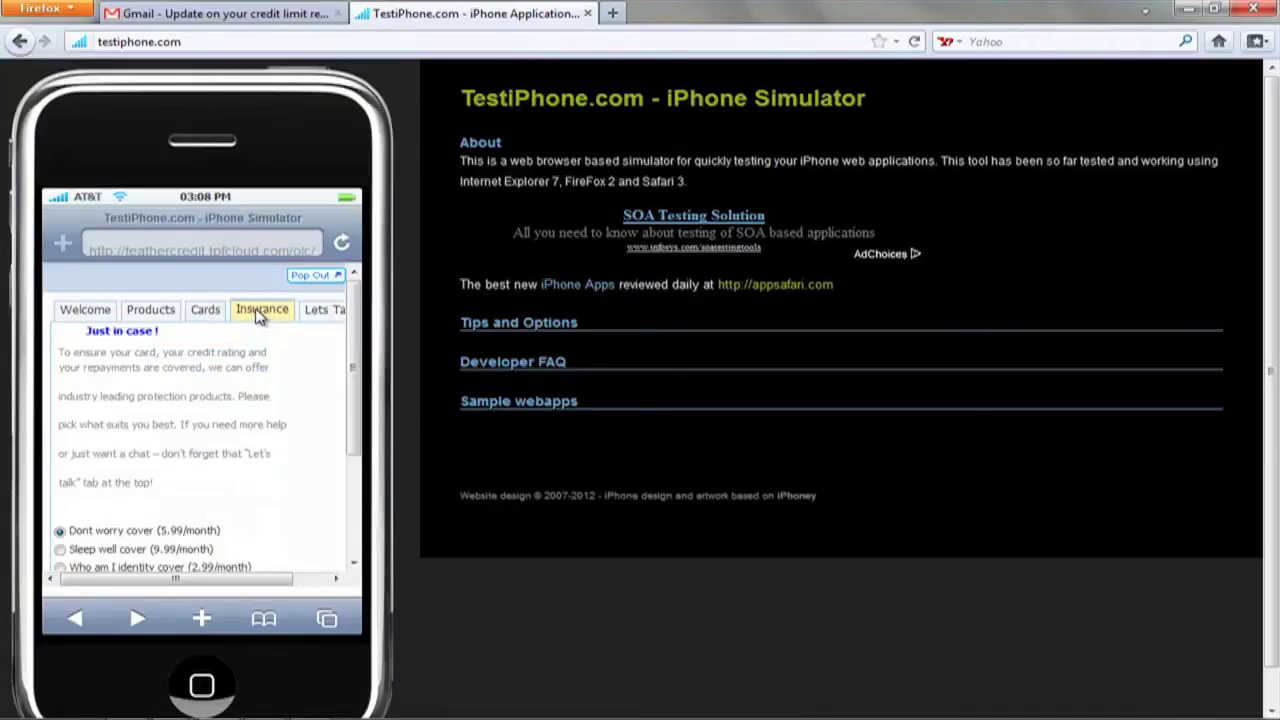
pyautogui.scroll(-3, 180, 434)
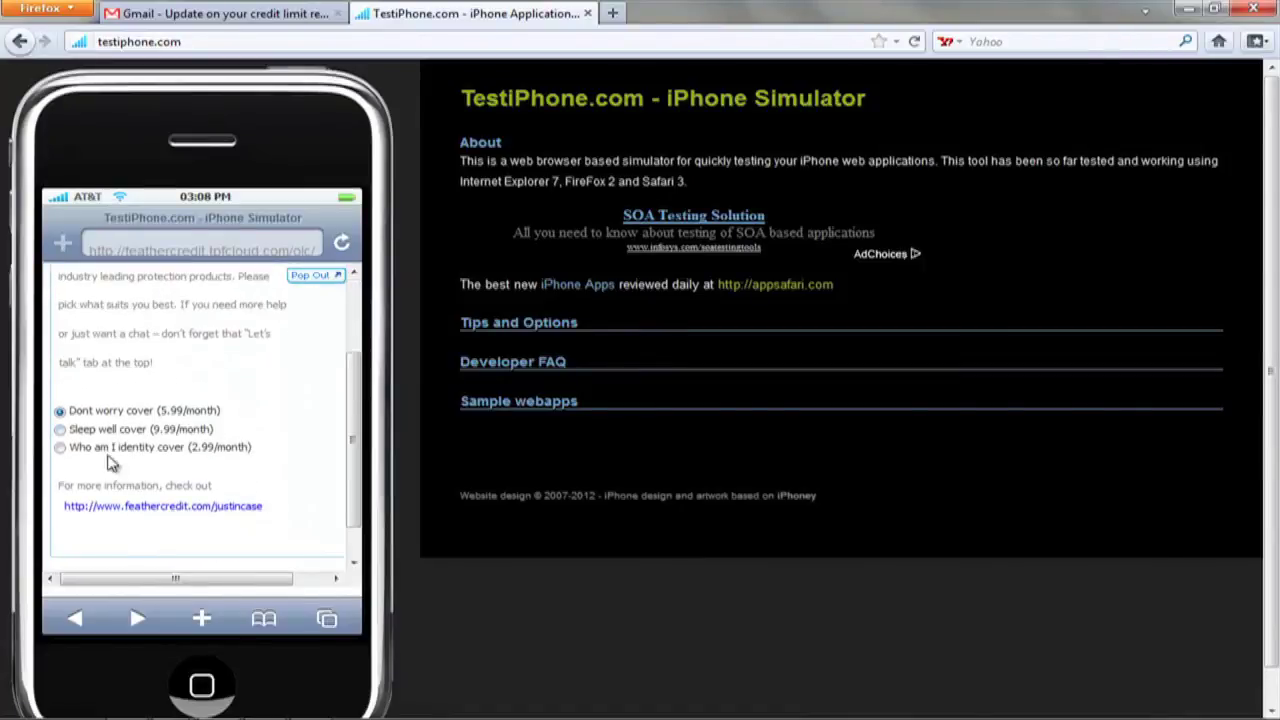
pyautogui.click(60, 430)
pyautogui.scroll(3, 272, 368)
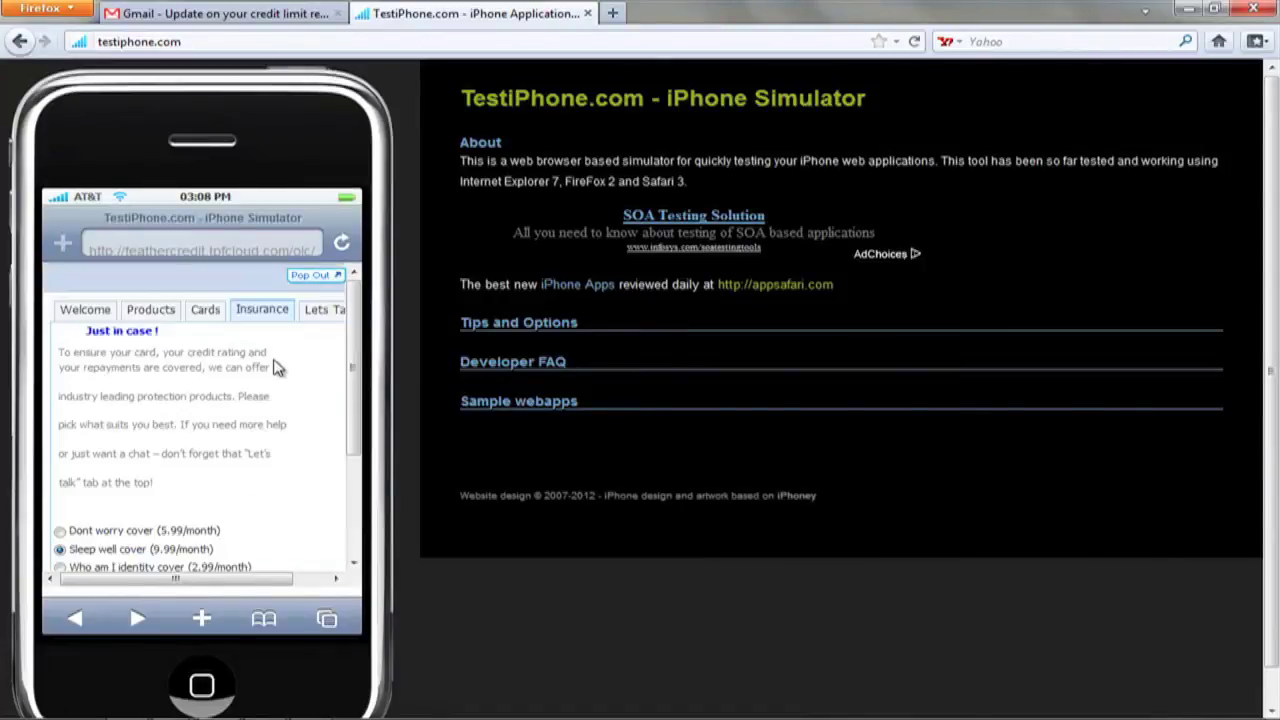
pyautogui.click(326, 318)
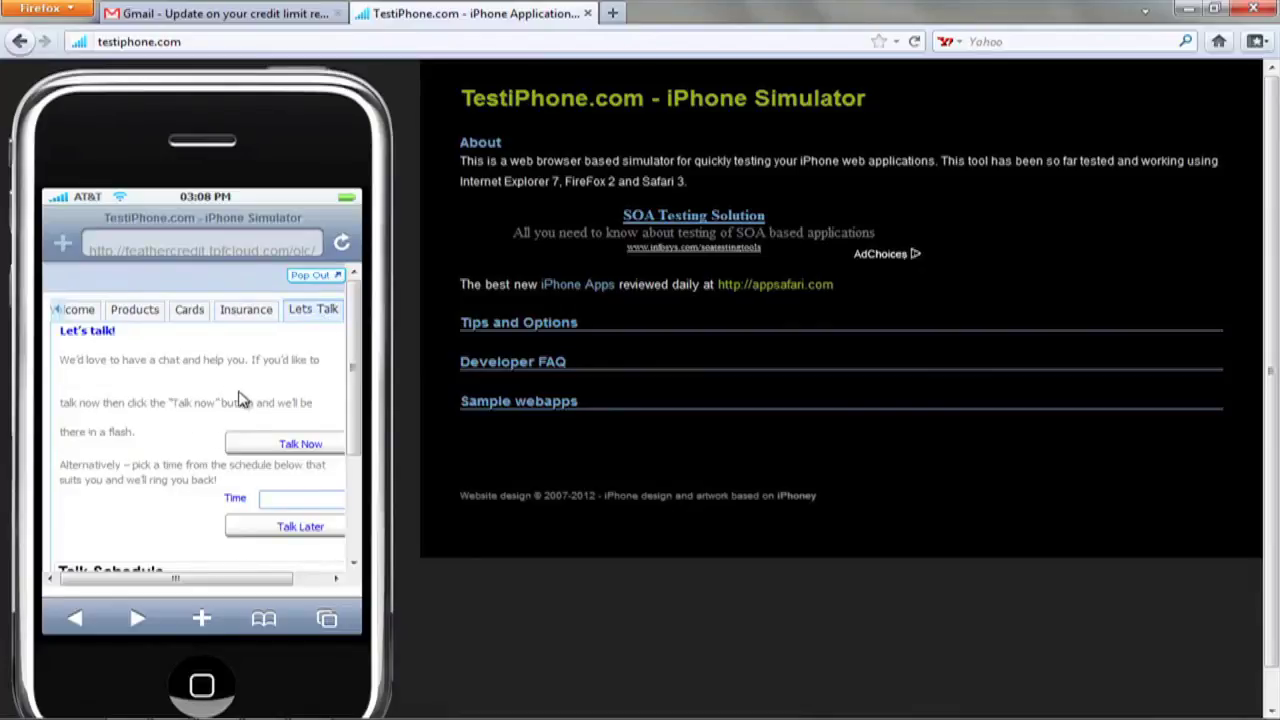
pyautogui.moveTo(221, 406)
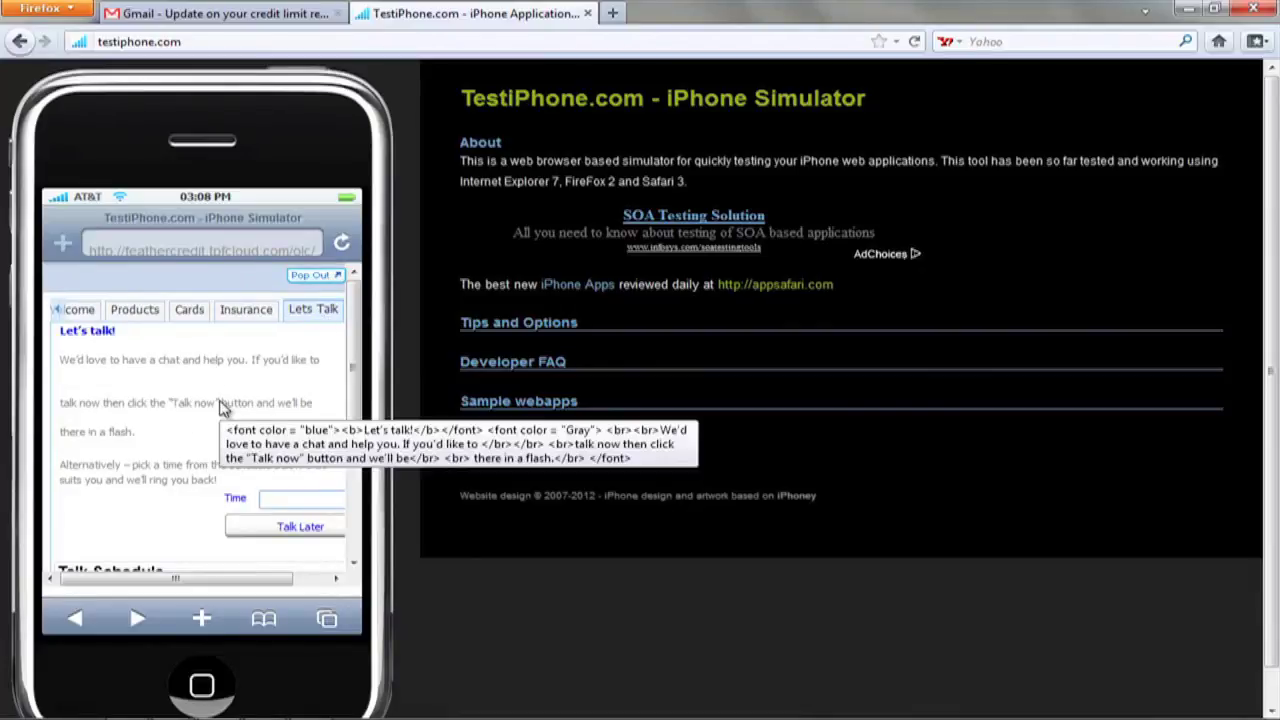
pyautogui.moveTo(172, 580); pyautogui.dragTo(212, 581)
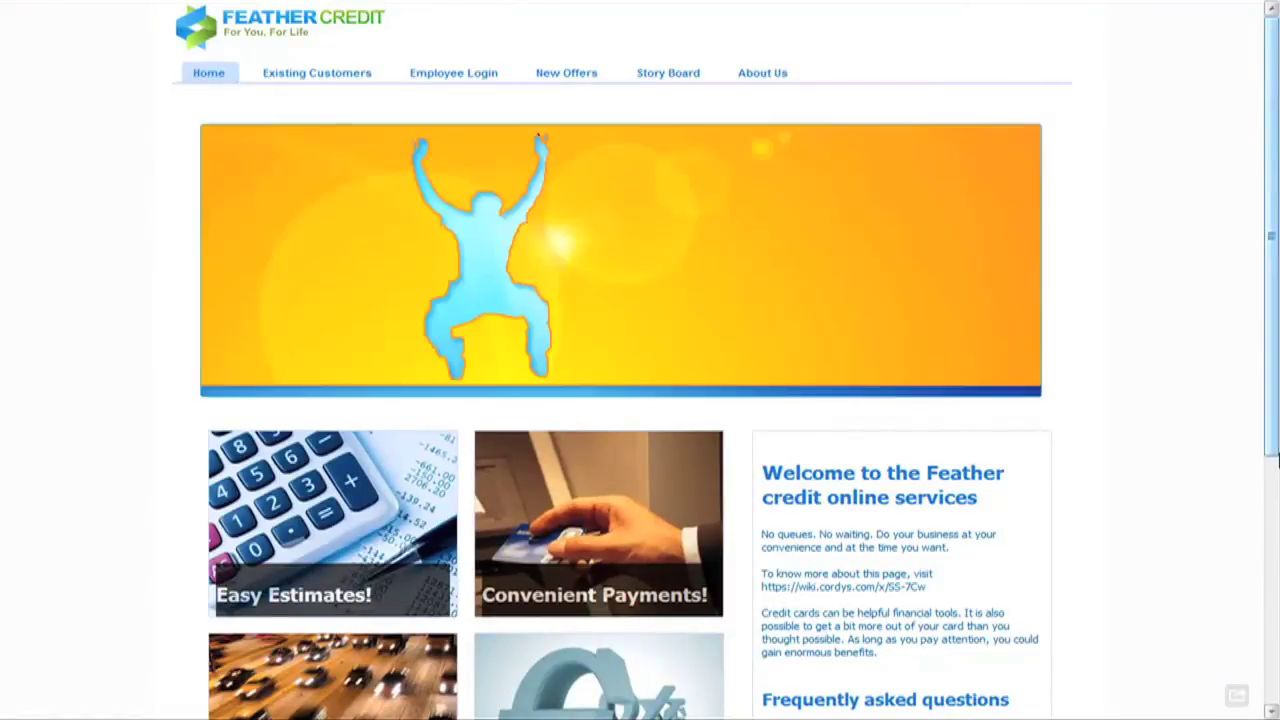
# - Log in to the employee portal as the credit agent and show the Work List tasks
pyautogui.click(458, 76)
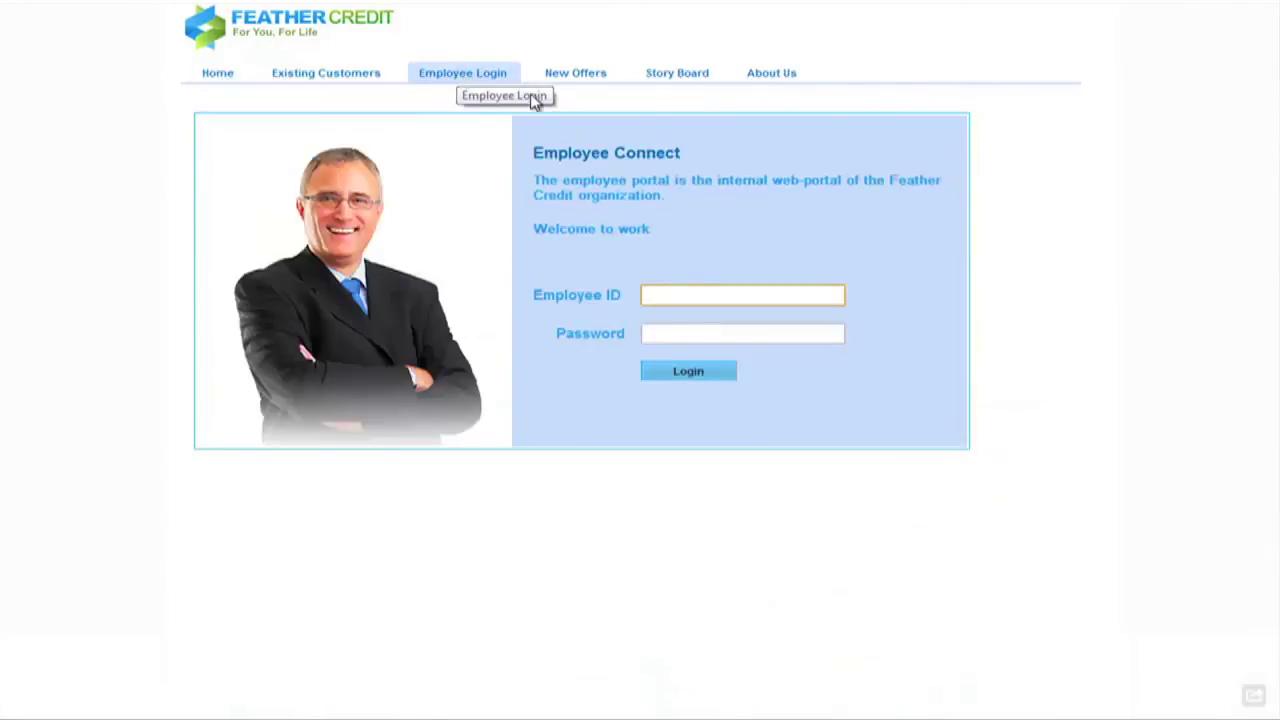
pyautogui.click(769, 296)
pyautogui.write('harry')
pyautogui.press('Tab')
pyautogui.write('p')
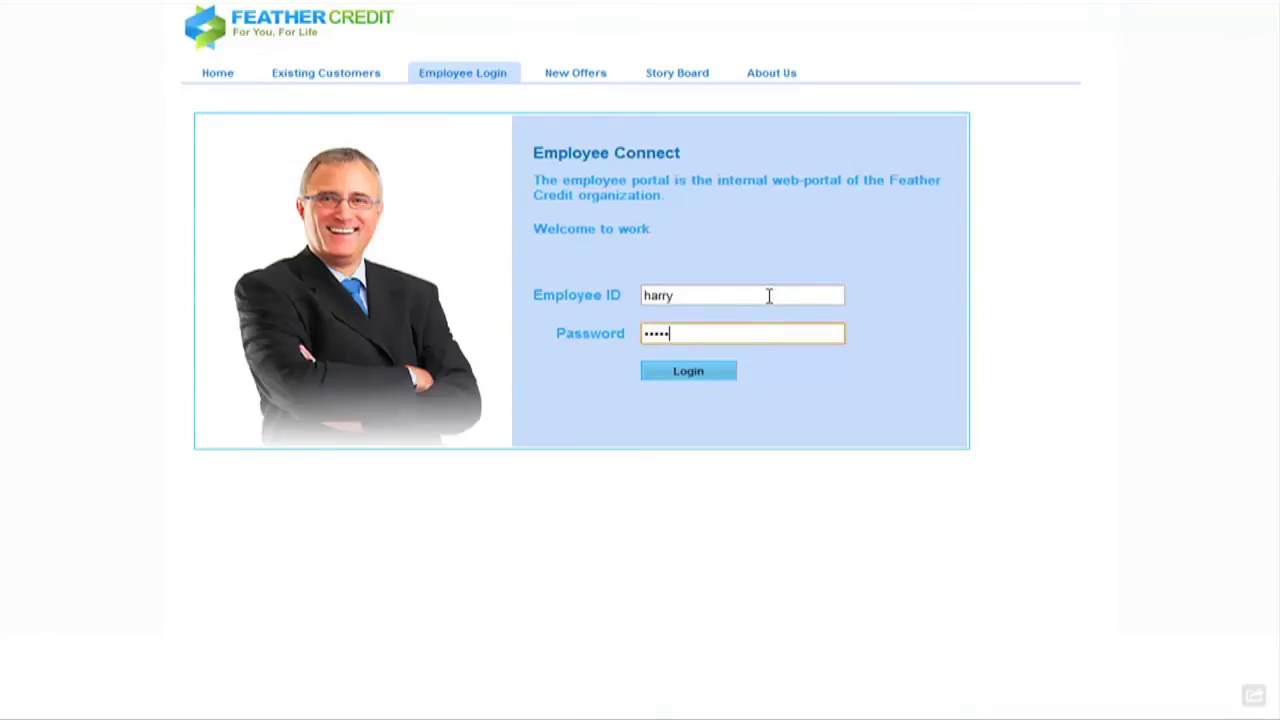
pyautogui.press('Return')
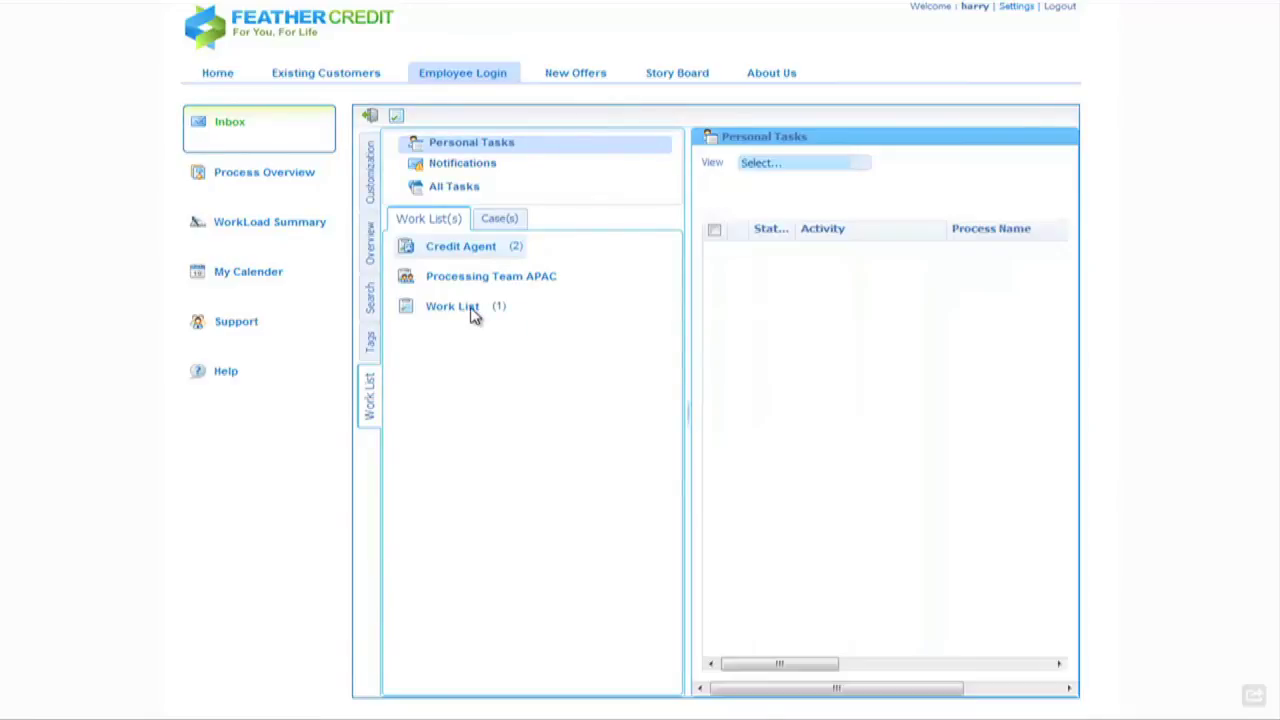
pyautogui.click(474, 316)
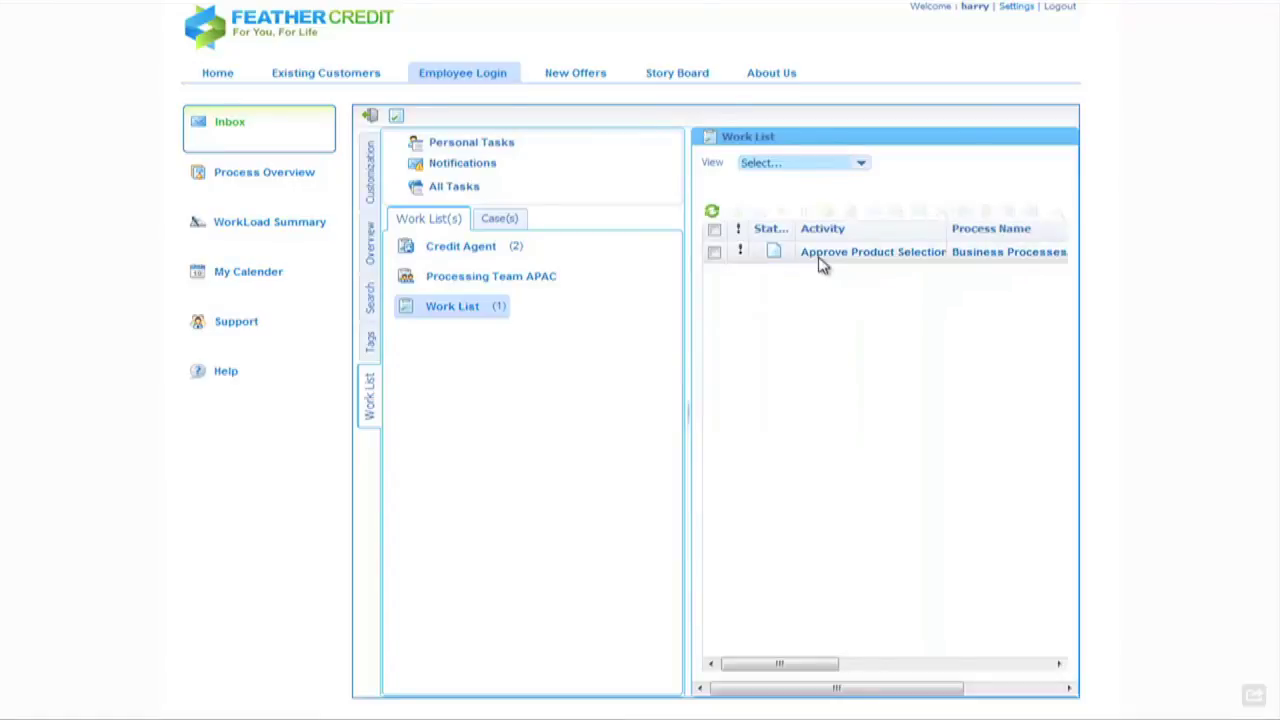
# - Claim and start the Approve Product Selection task, then open it to view the BarclayPlatinum details
pyautogui.click(714, 252)
pyautogui.click(735, 211)
pyautogui.click(781, 211)
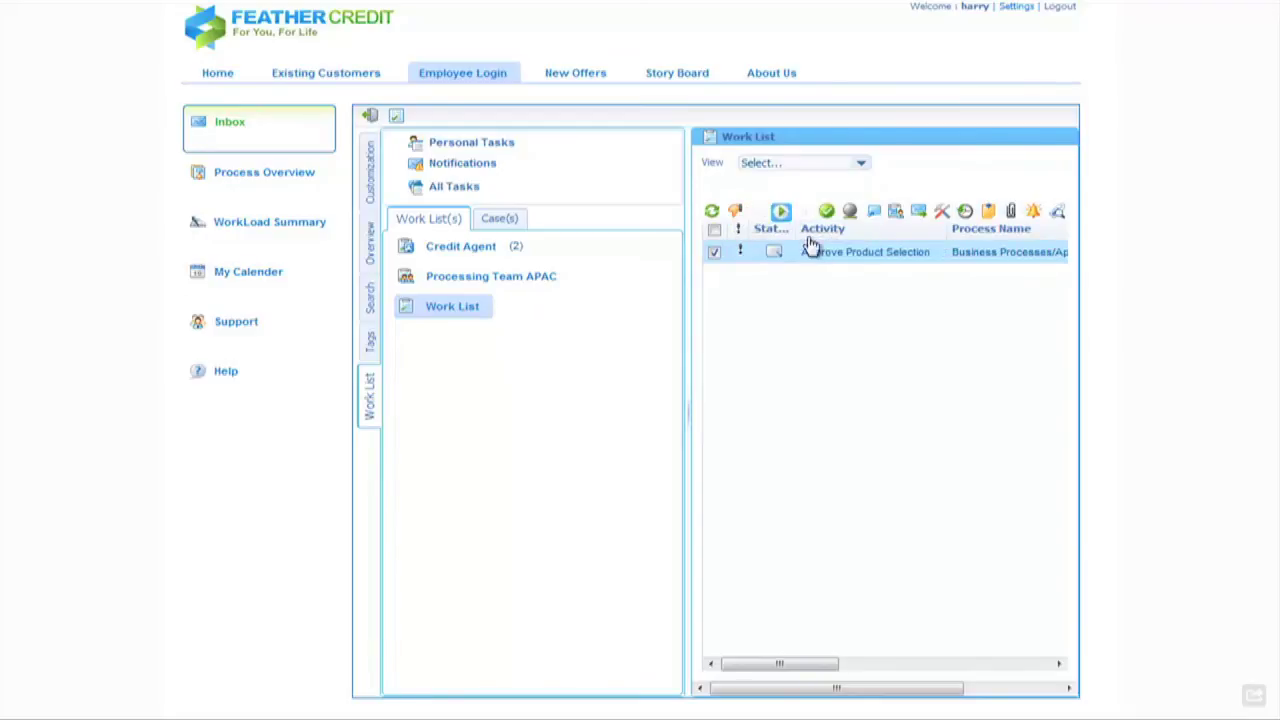
pyautogui.doubleClick(826, 258)
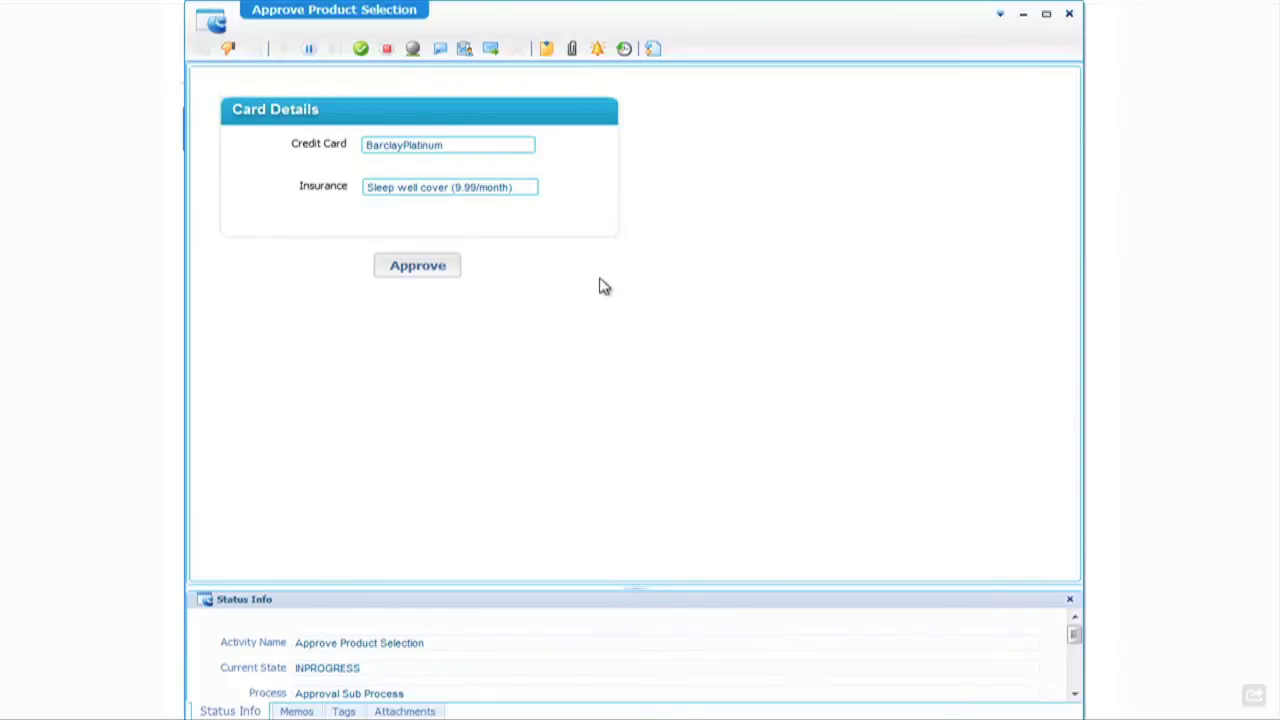
# - Approve the BarclayPlatinum card with Sleep well cover and refresh the Work List
pyautogui.click(418, 272)
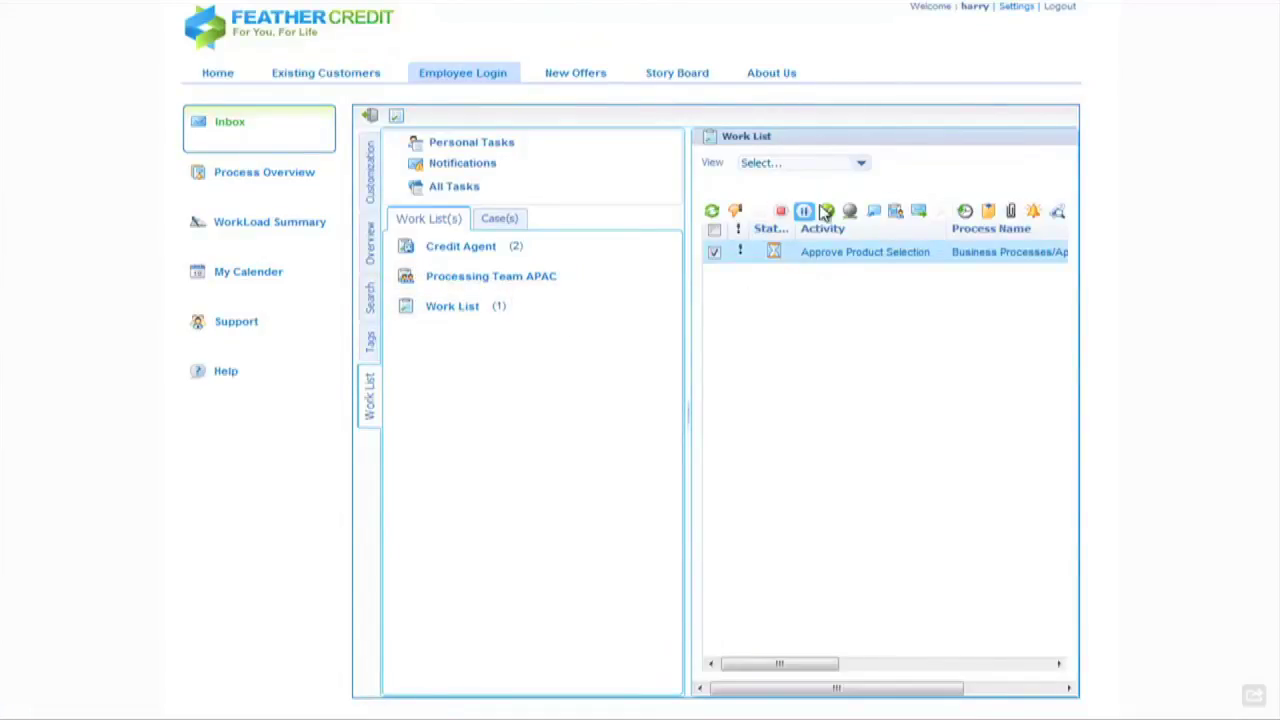
pyautogui.click(711, 216)
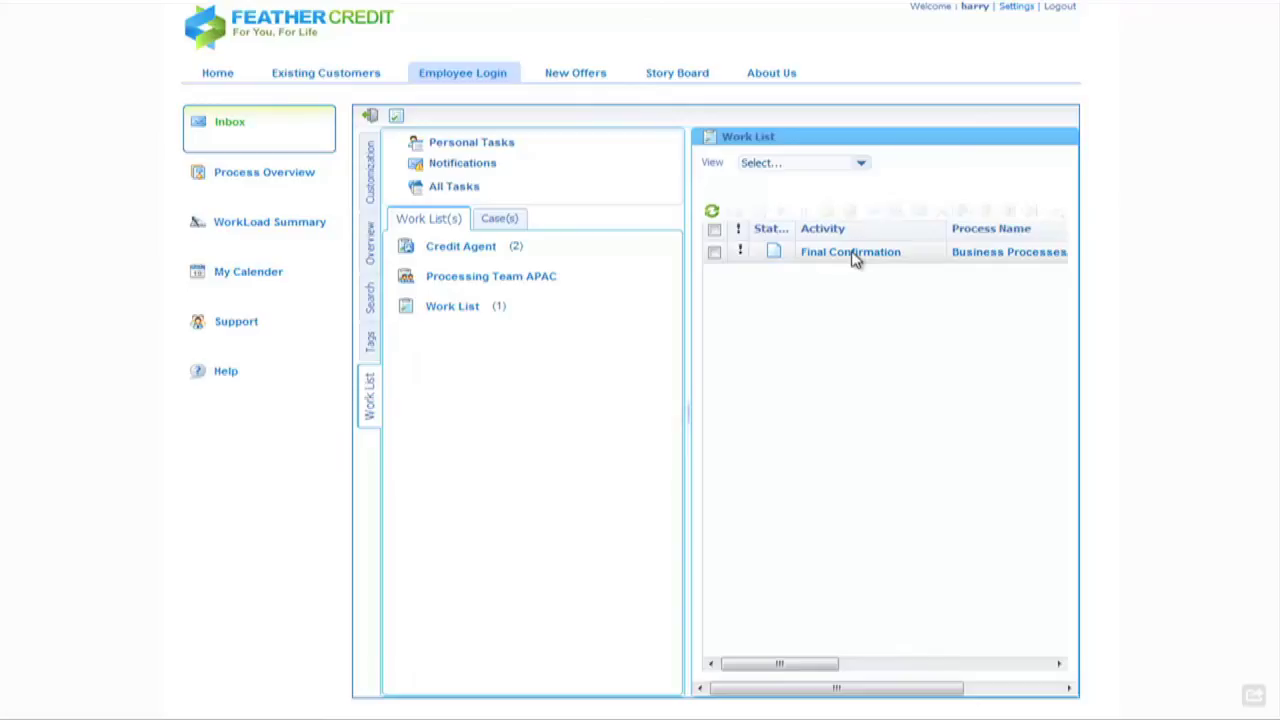
pyautogui.doubleClick(855, 258)
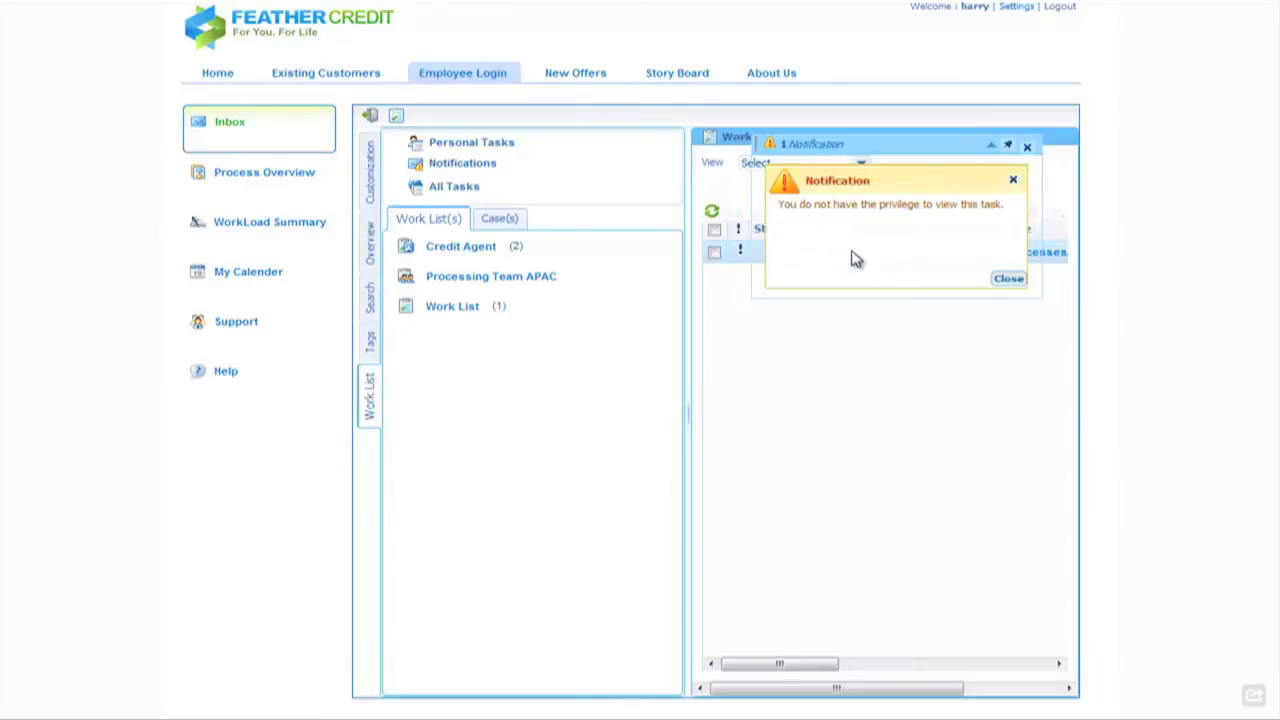
pyautogui.click(1010, 280)
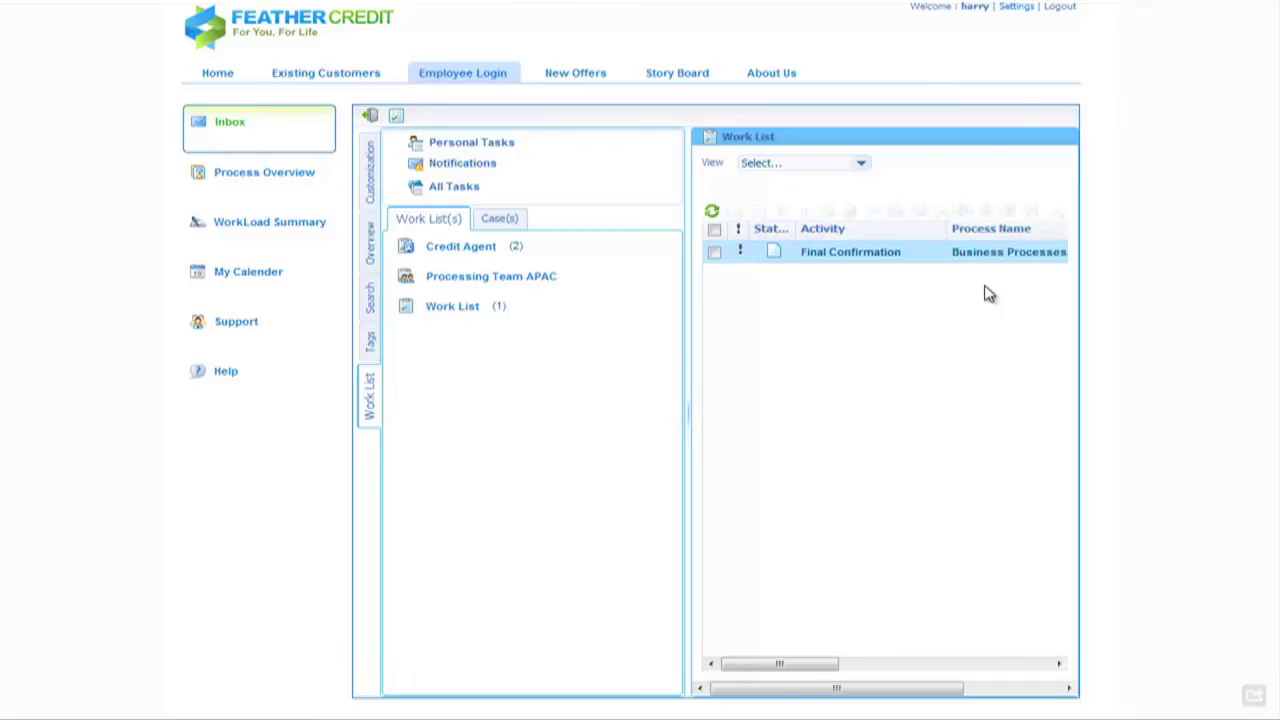
# - Log out, then log in to the employee portal with a second employee's ID and password
pyautogui.click(1064, 8)
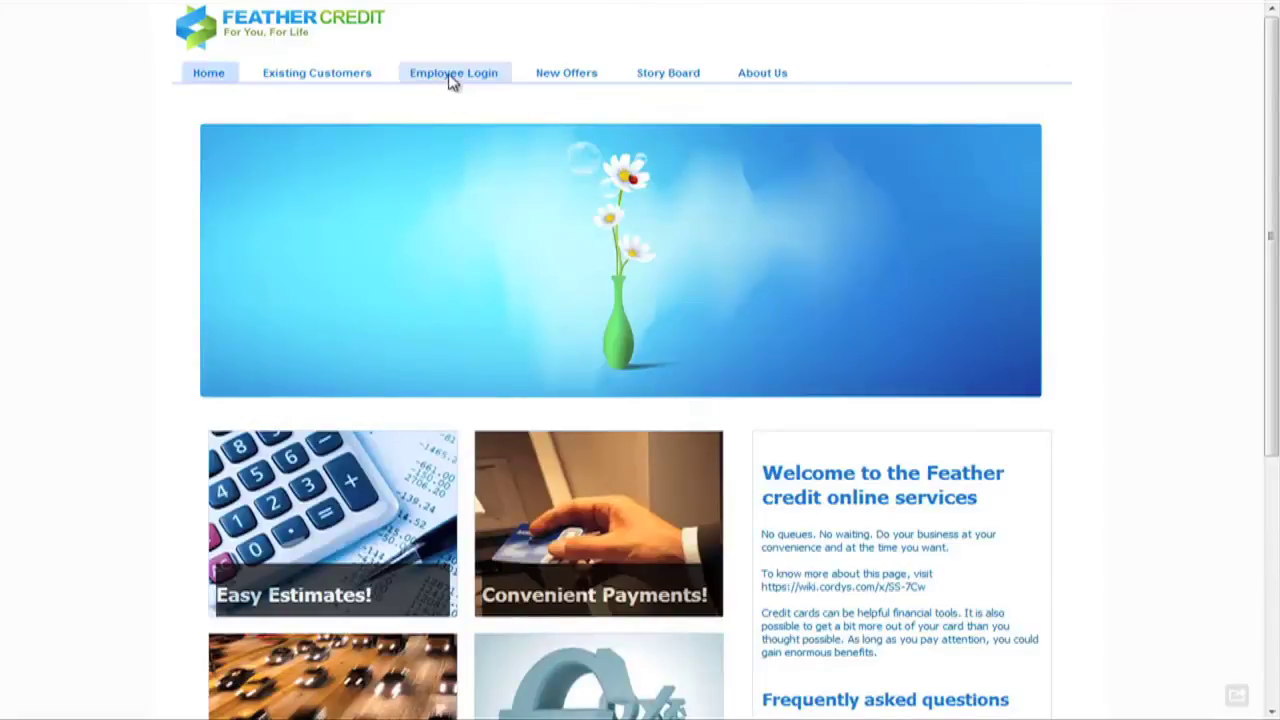
pyautogui.click(450, 78)
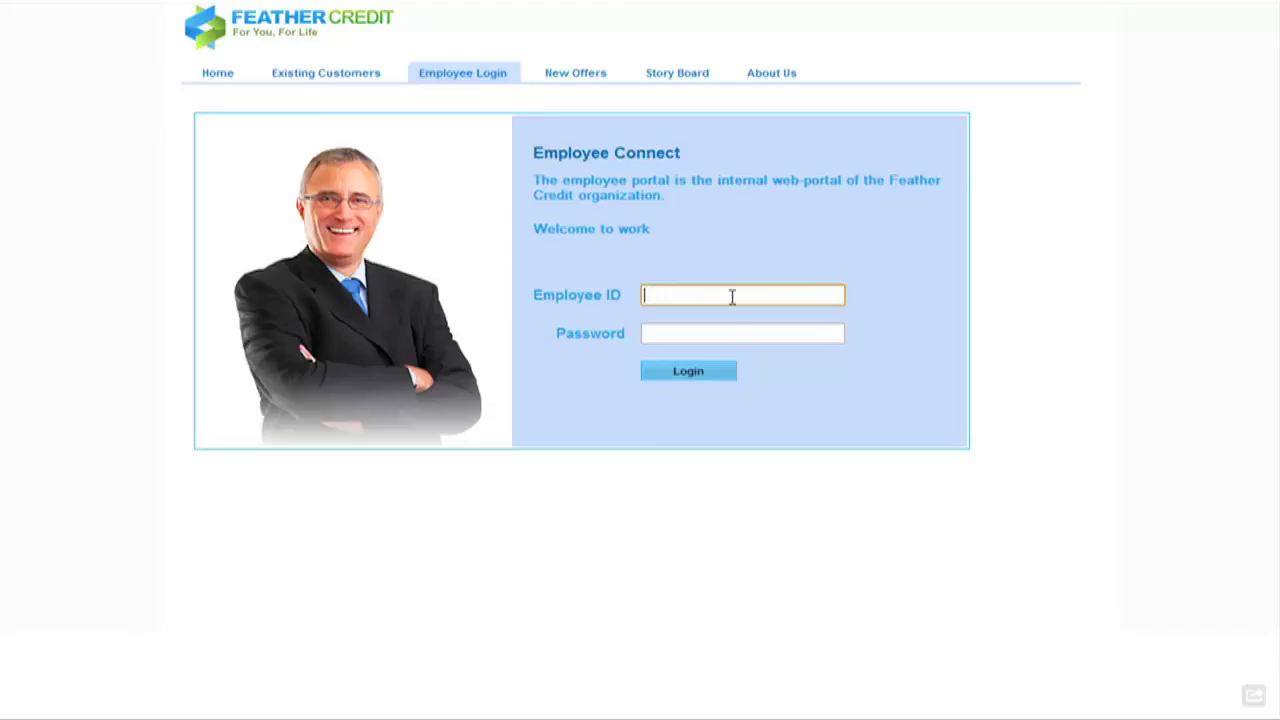
pyautogui.write('john')
pyautogui.press('Tab')
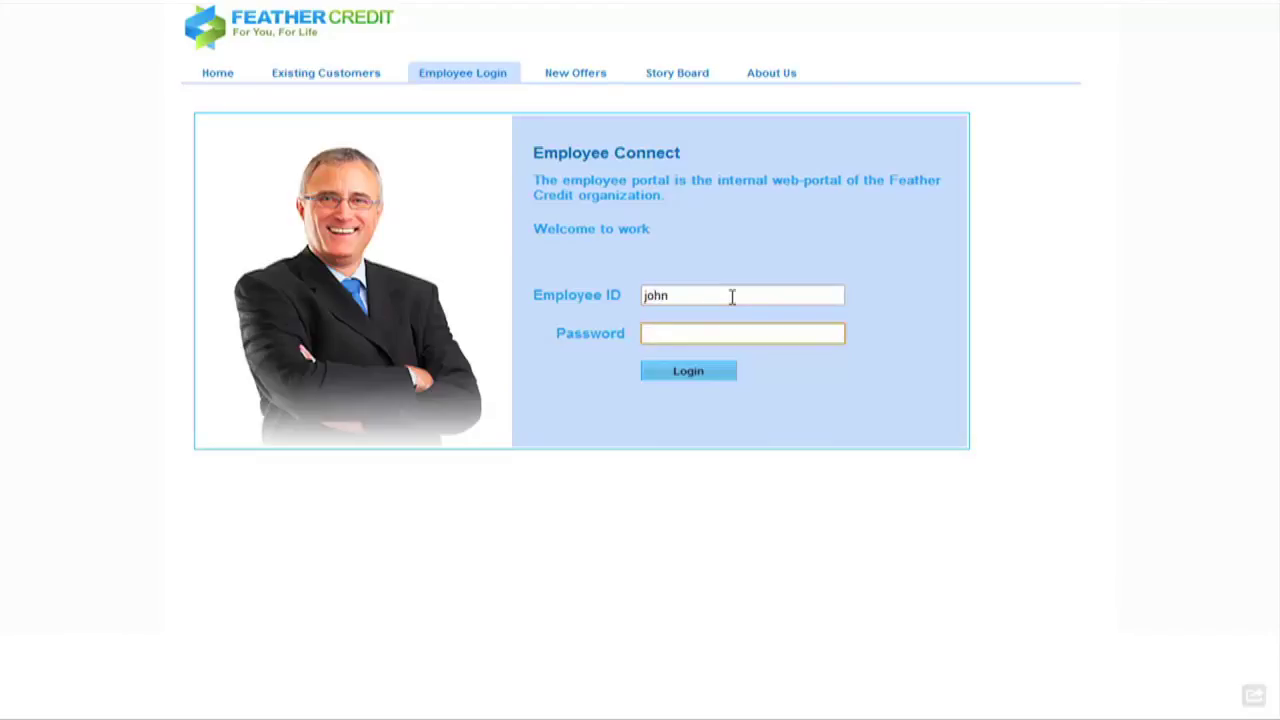
pyautogui.press('Return')
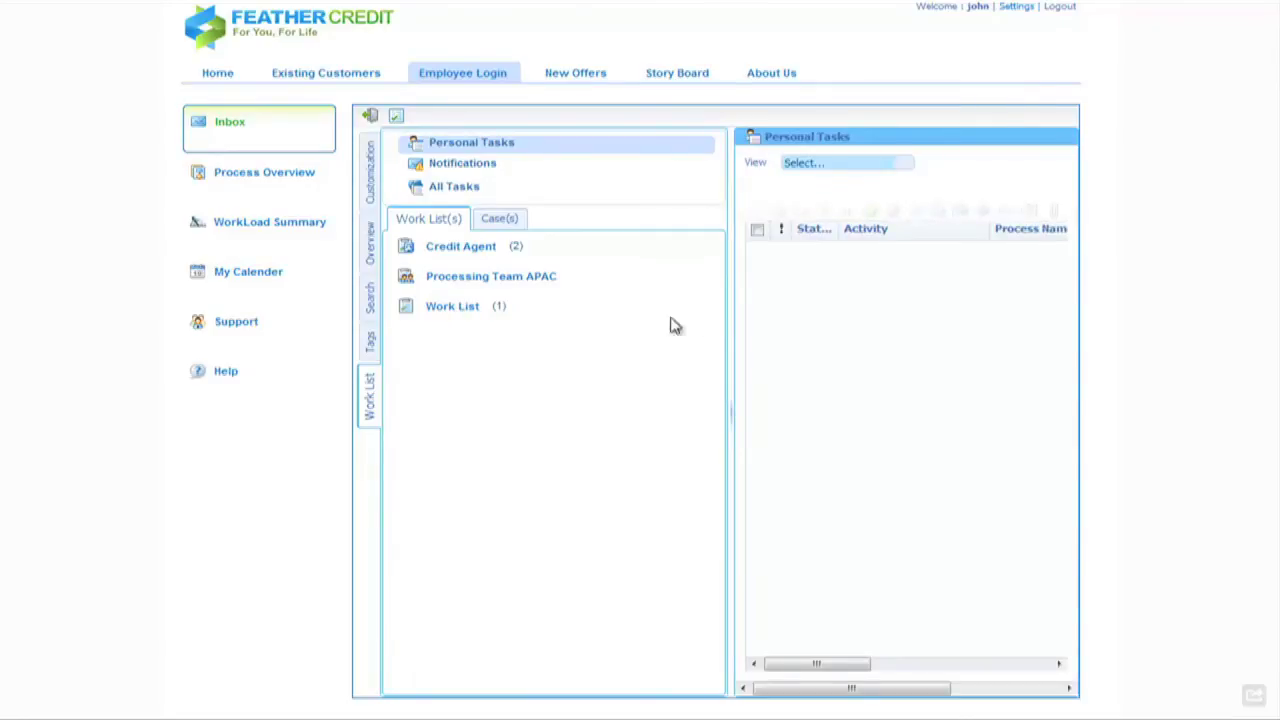
# - Approve the BarclayPlatinum Final Confirmation task (Sleep well cover) from the Work List
pyautogui.click(456, 314)
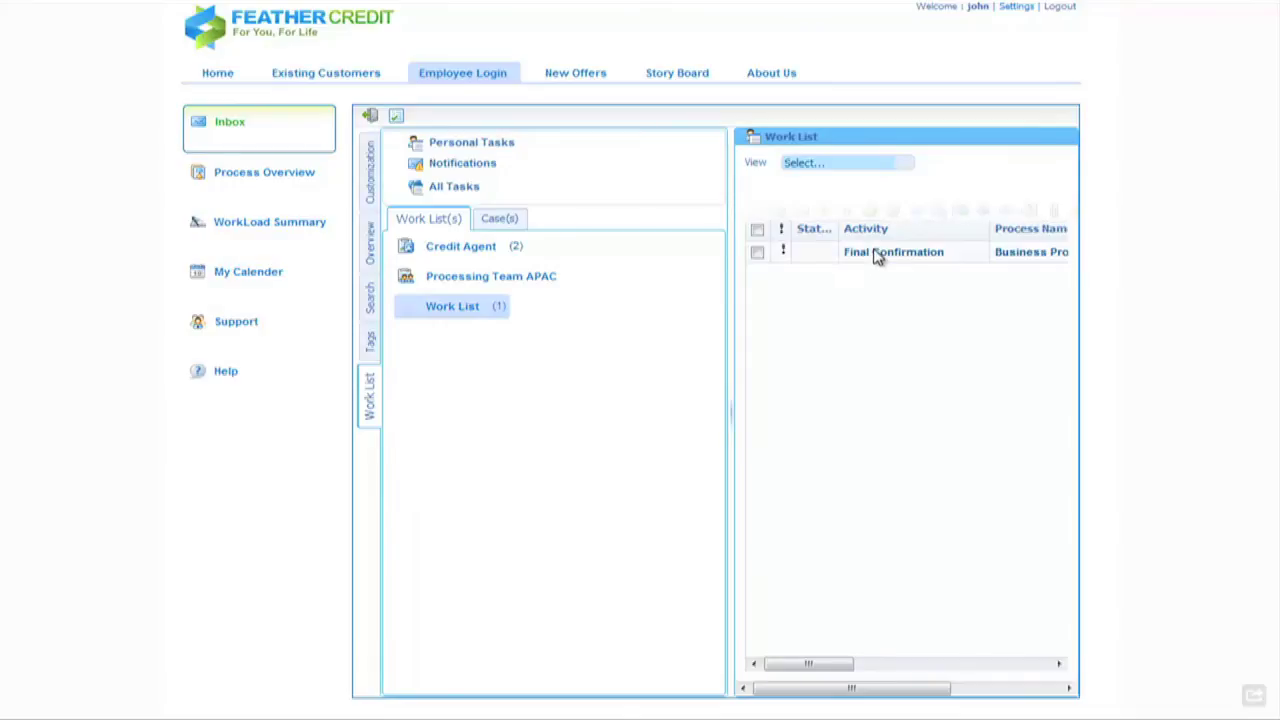
pyautogui.doubleClick(877, 254)
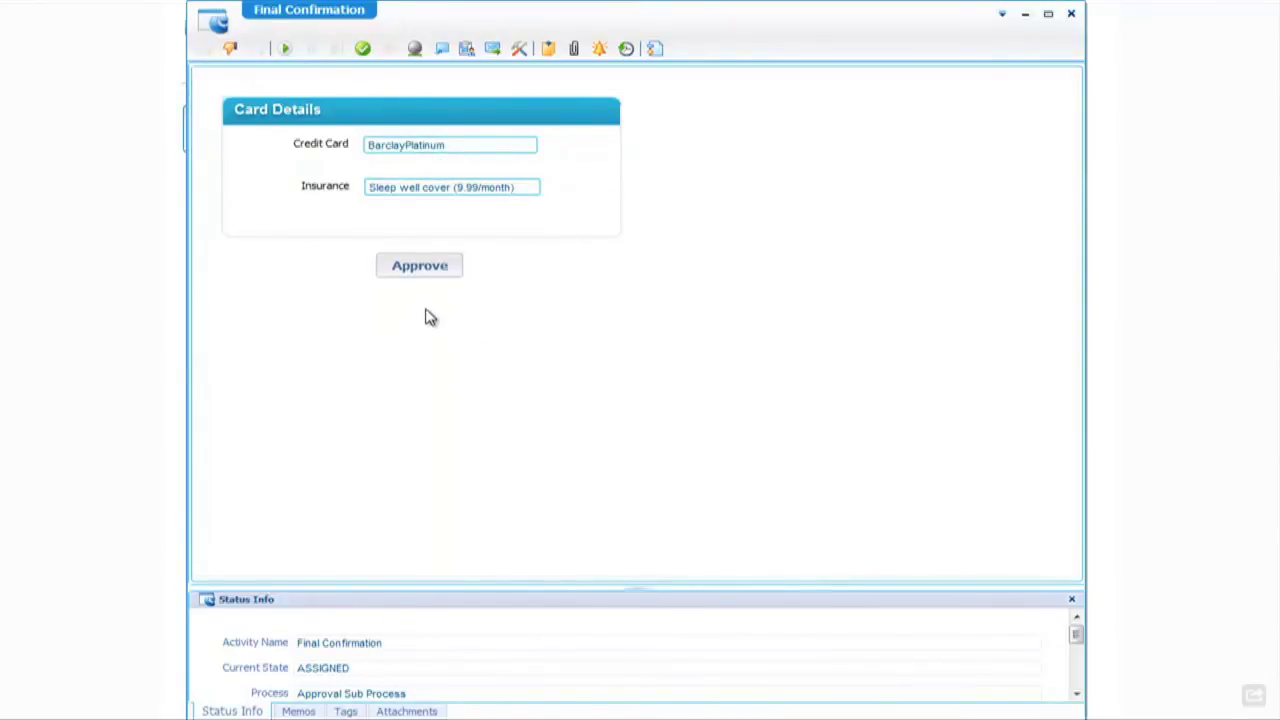
pyautogui.click(420, 270)
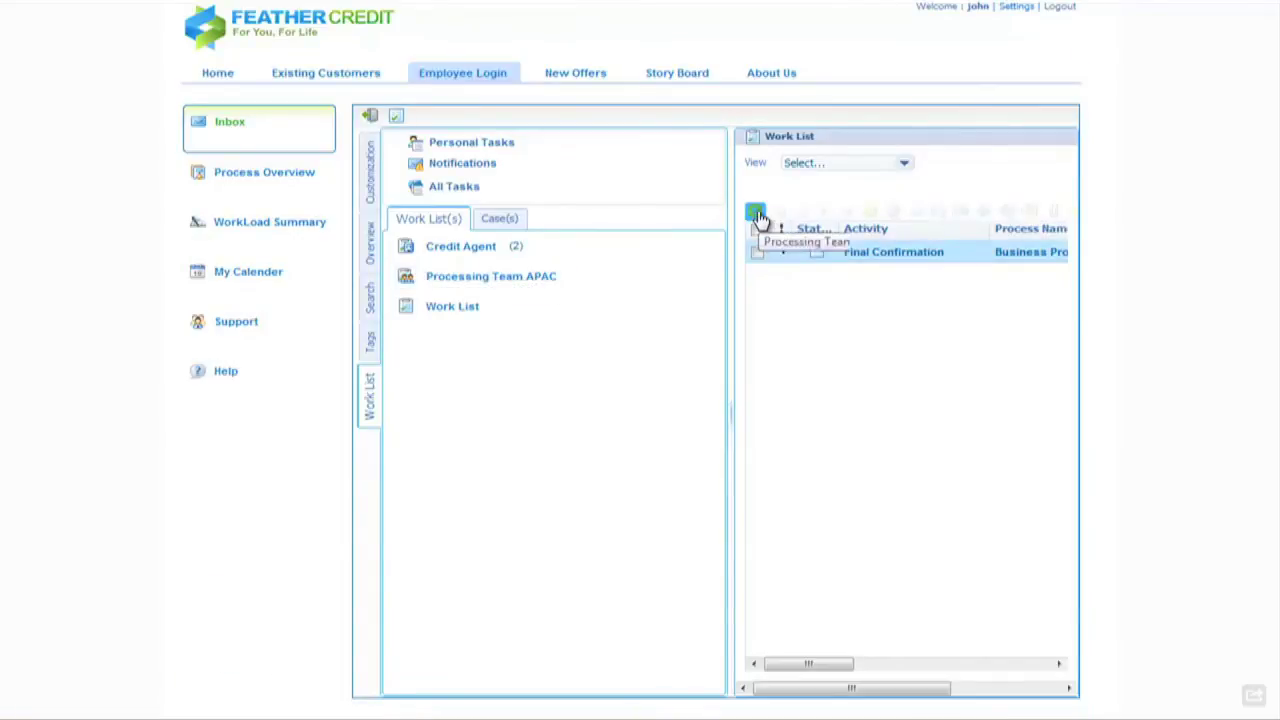
# - Refresh the Work List, sign in to Gmail, and open the 'Update on your credit limit request' email
pyautogui.click(755, 213)
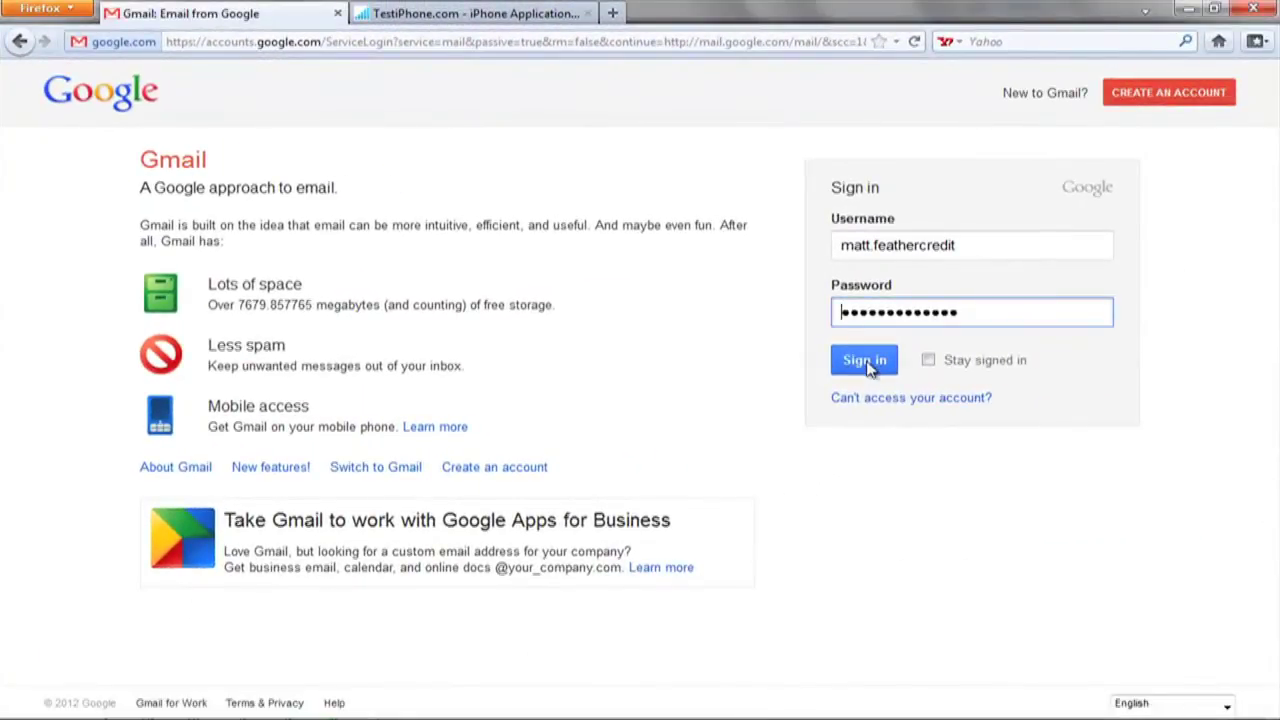
pyautogui.click(864, 361)
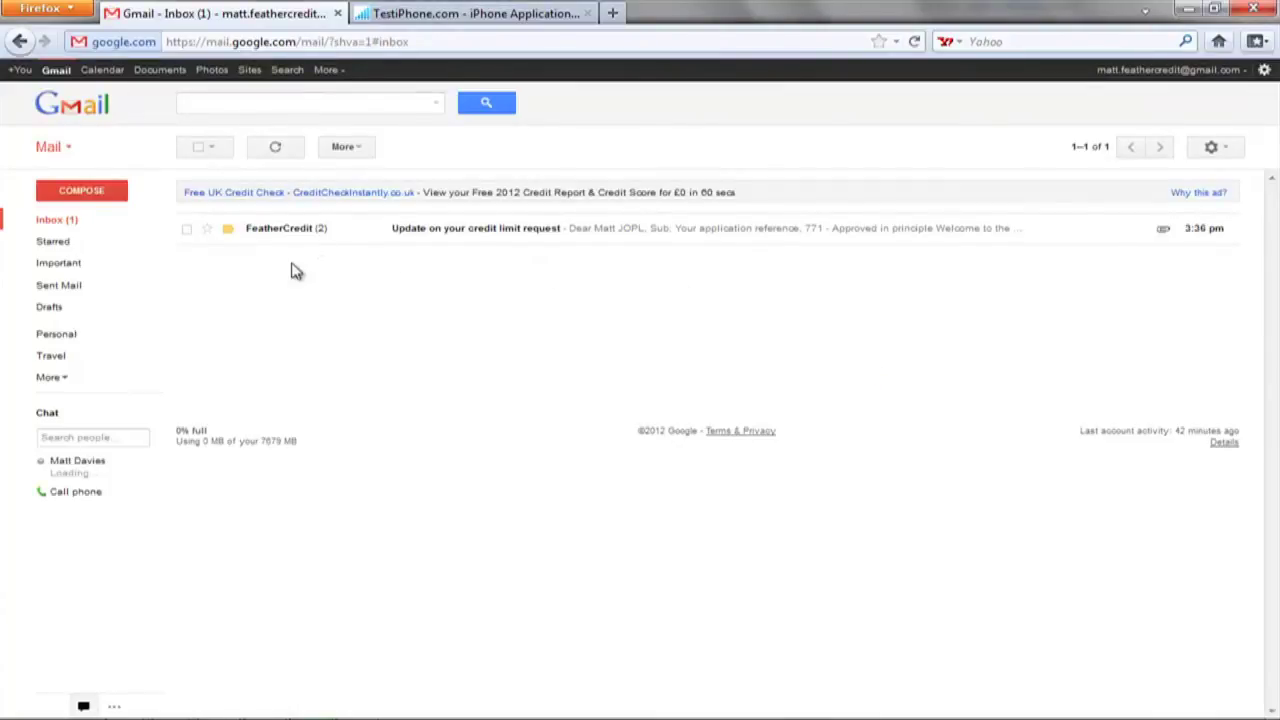
pyautogui.click(466, 231)
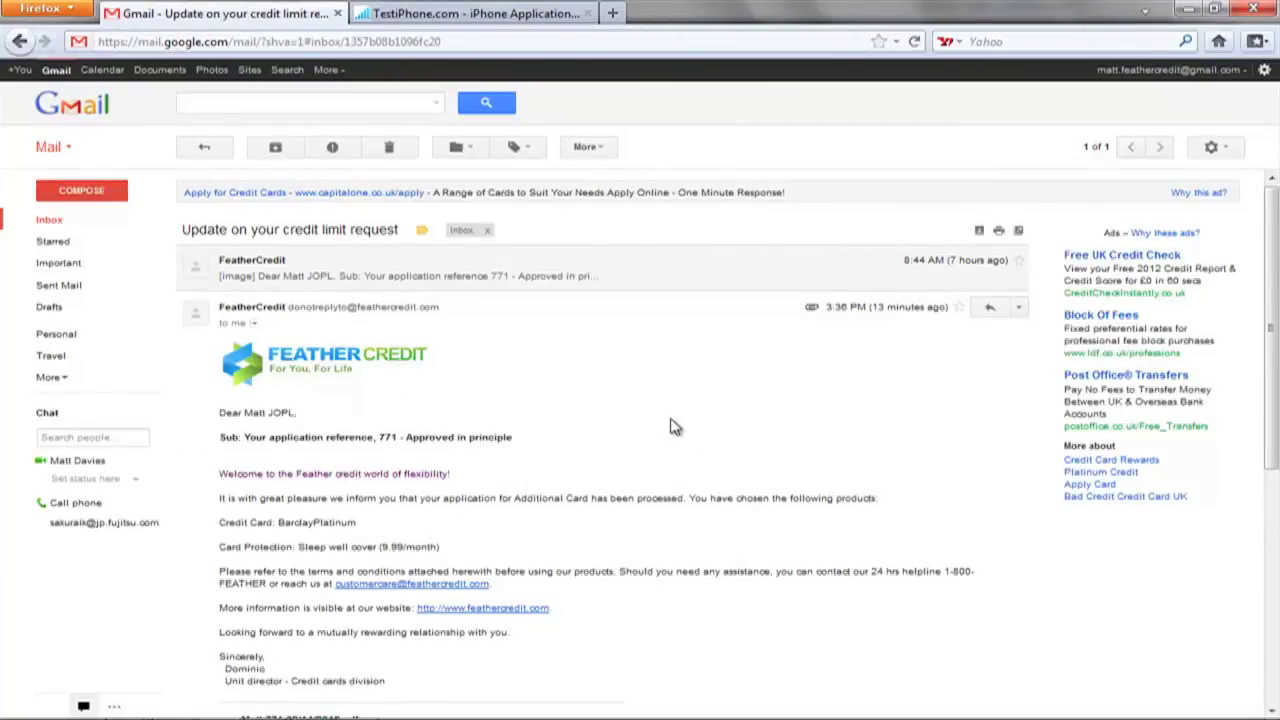
# - Scroll down the email past the approval details to the PDF attachment
pyautogui.scroll(-1, 632, 424)
pyautogui.scroll(-2, 632, 424)
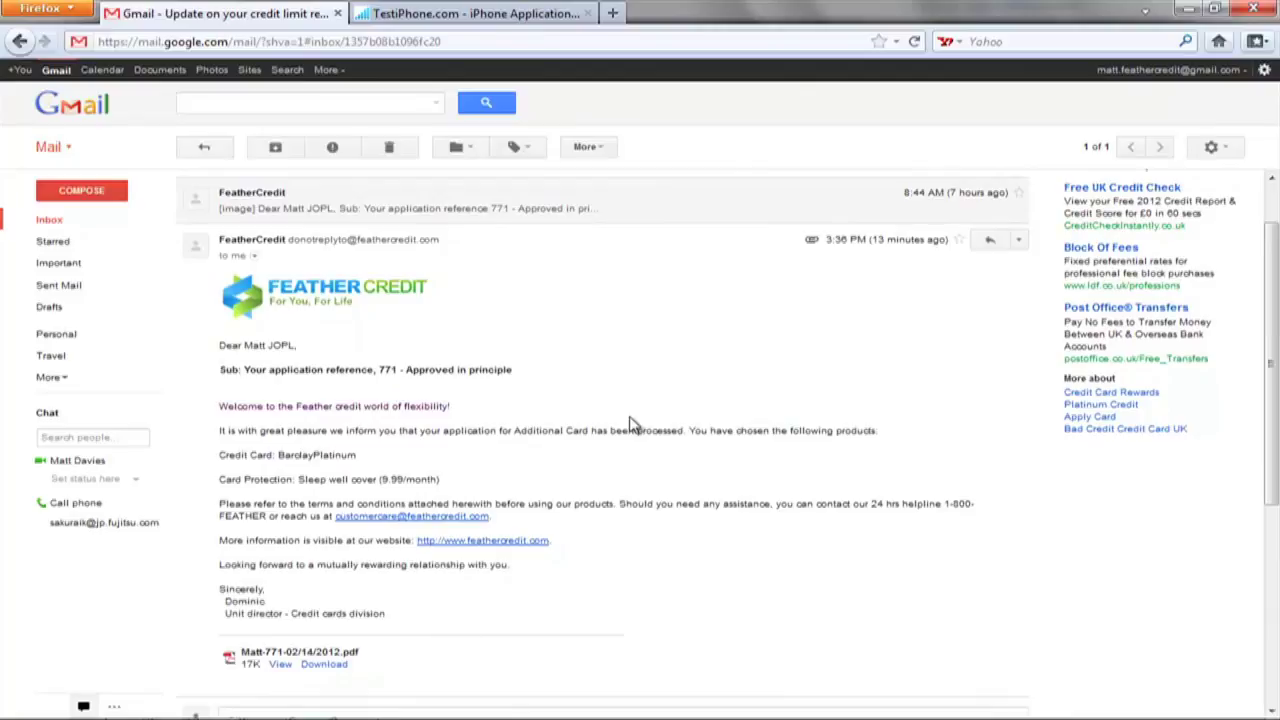
pyautogui.scroll(-1, 631, 418)
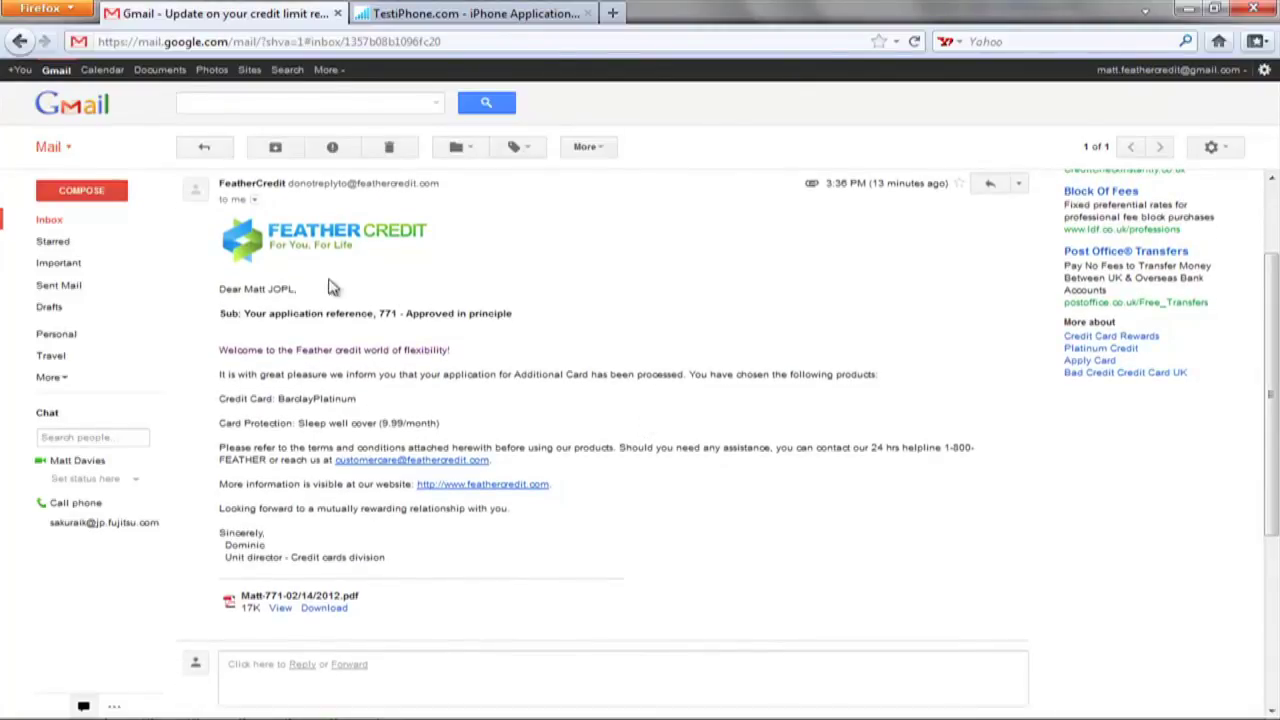
pyautogui.scroll(-1, 528, 410)
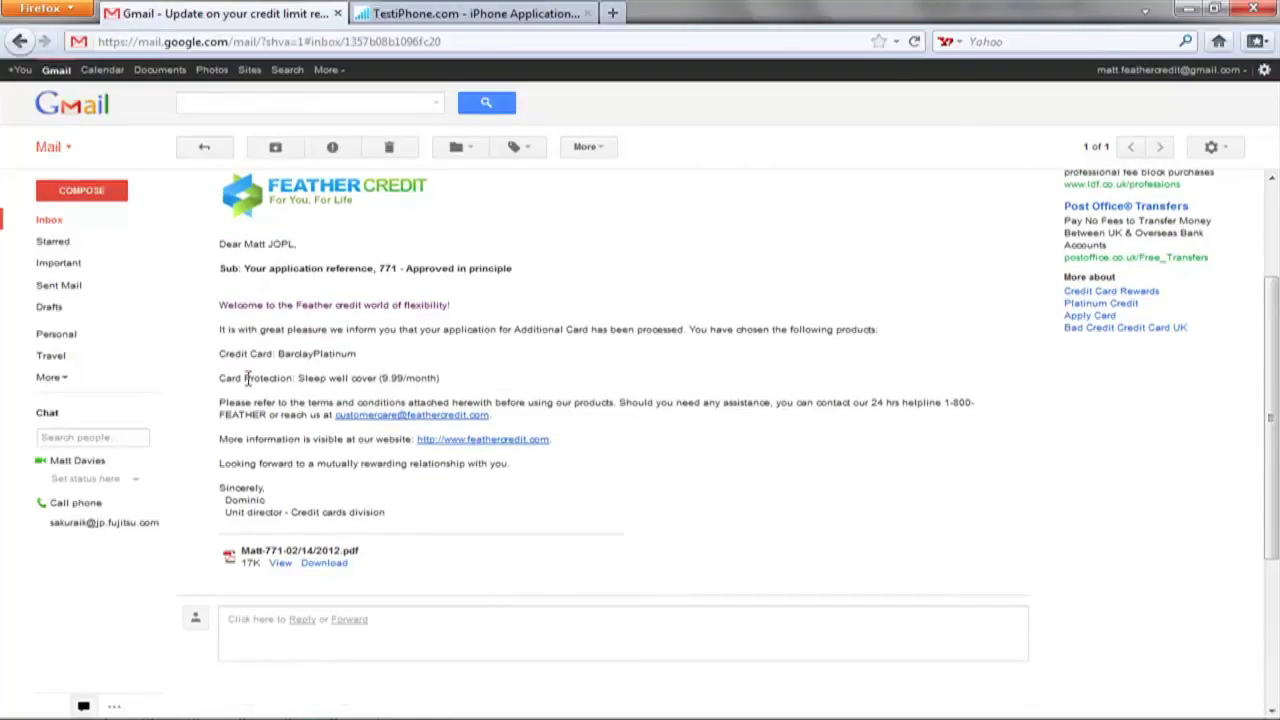
pyautogui.scroll(-2, 477, 392)
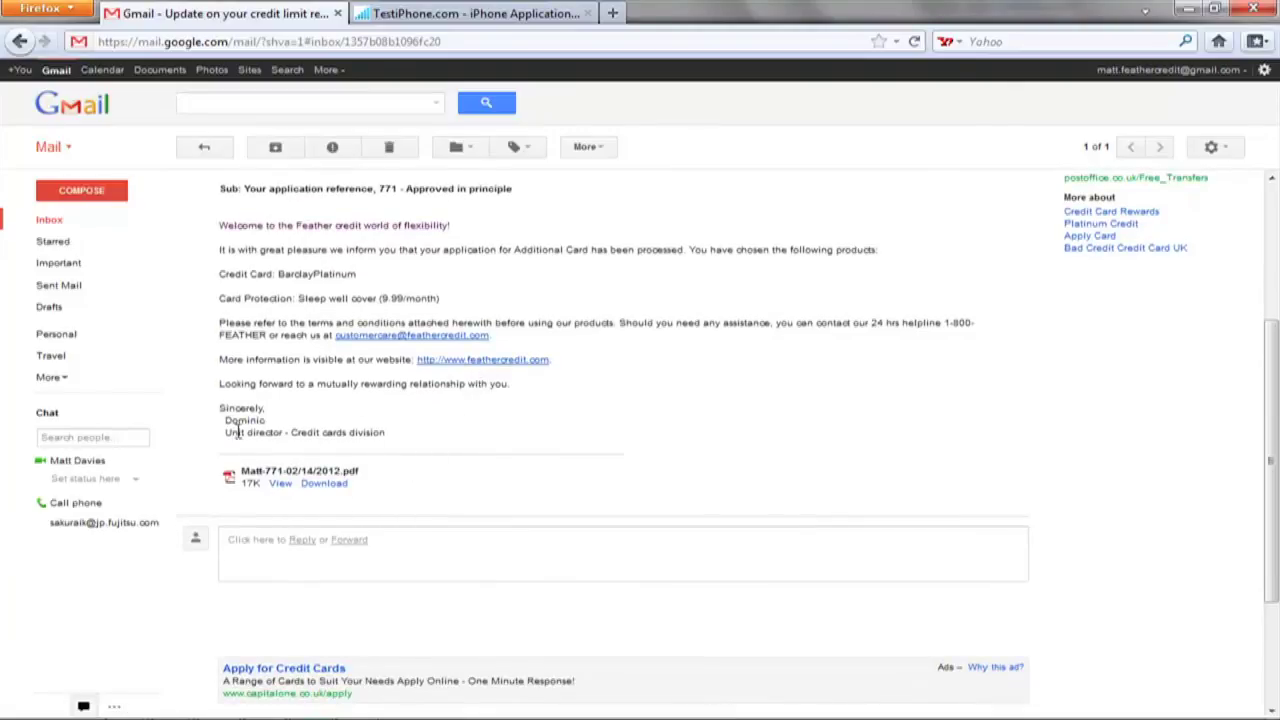
# - View the approval letter PDF in Google Docs Viewer and highlight the application reference approval text
pyautogui.click(281, 485)
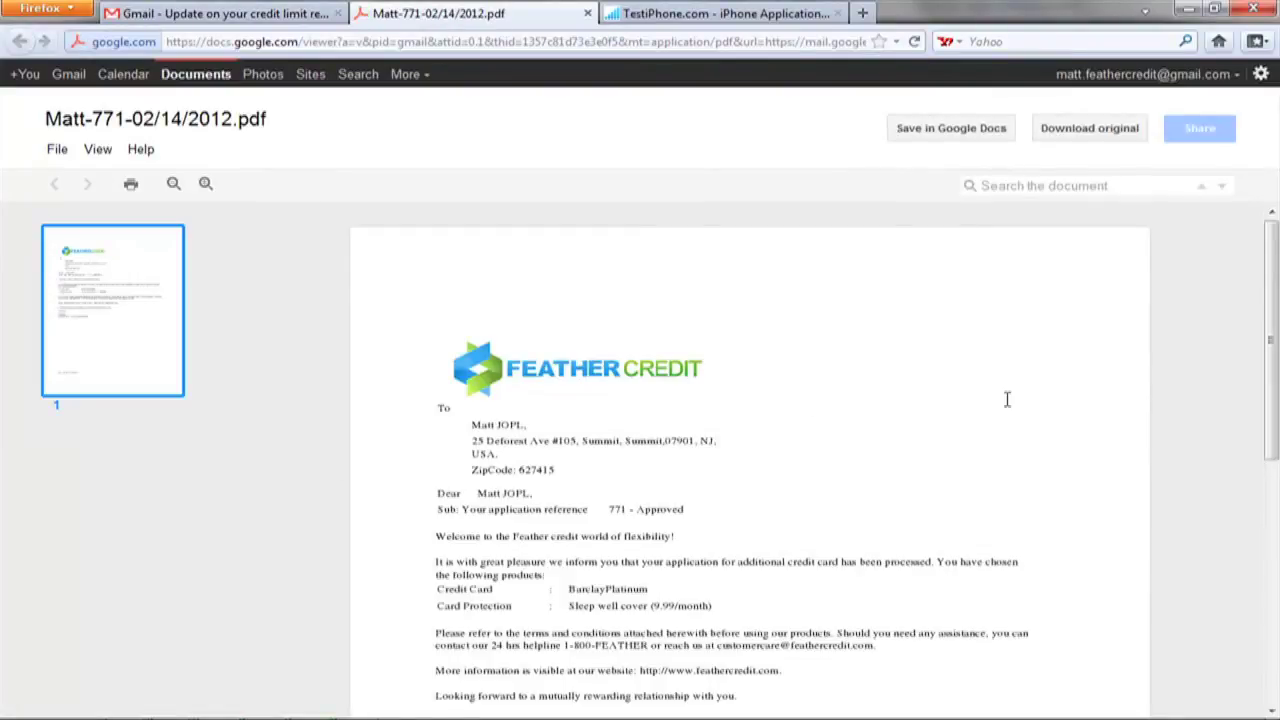
pyautogui.scroll(-2, 1007, 400)
pyautogui.scroll(-1, 1007, 400)
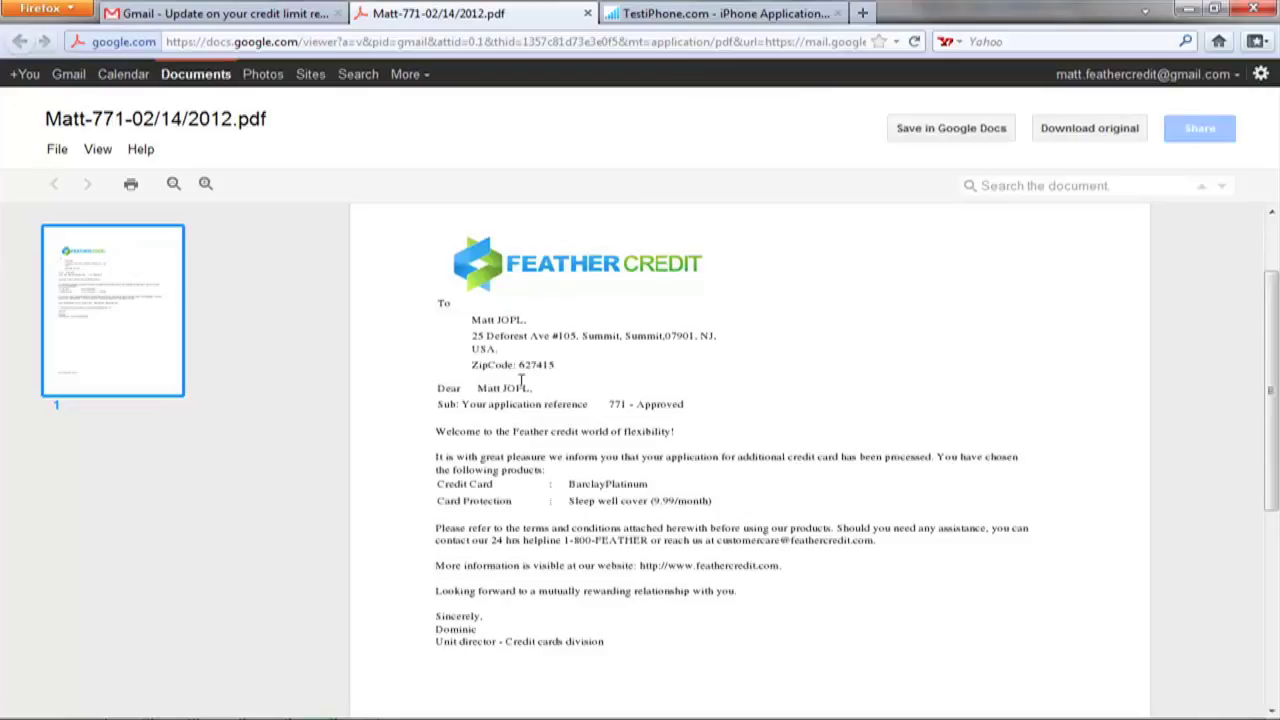
pyautogui.moveTo(600, 410); pyautogui.dragTo(672, 405)
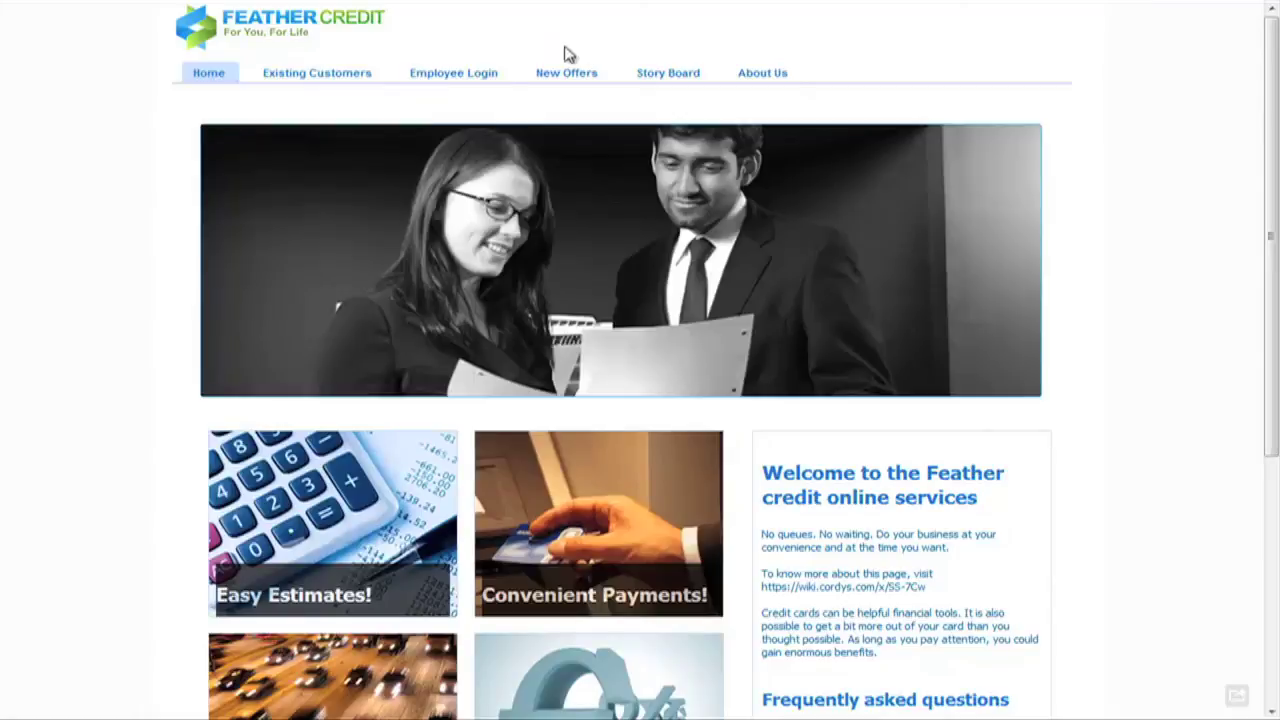
# - Log in through Employee Login with the employee's user ID and password
pyautogui.click(440, 80)
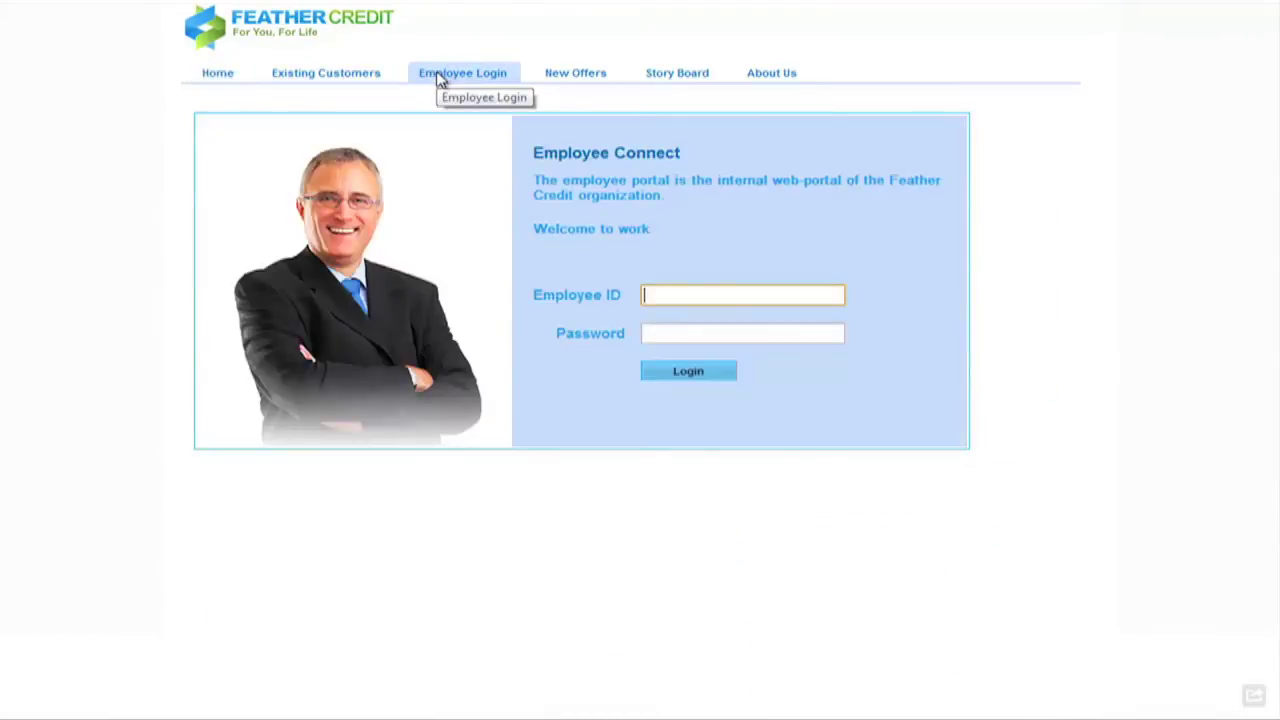
pyautogui.write('balaji')
pyautogui.press('Tab')
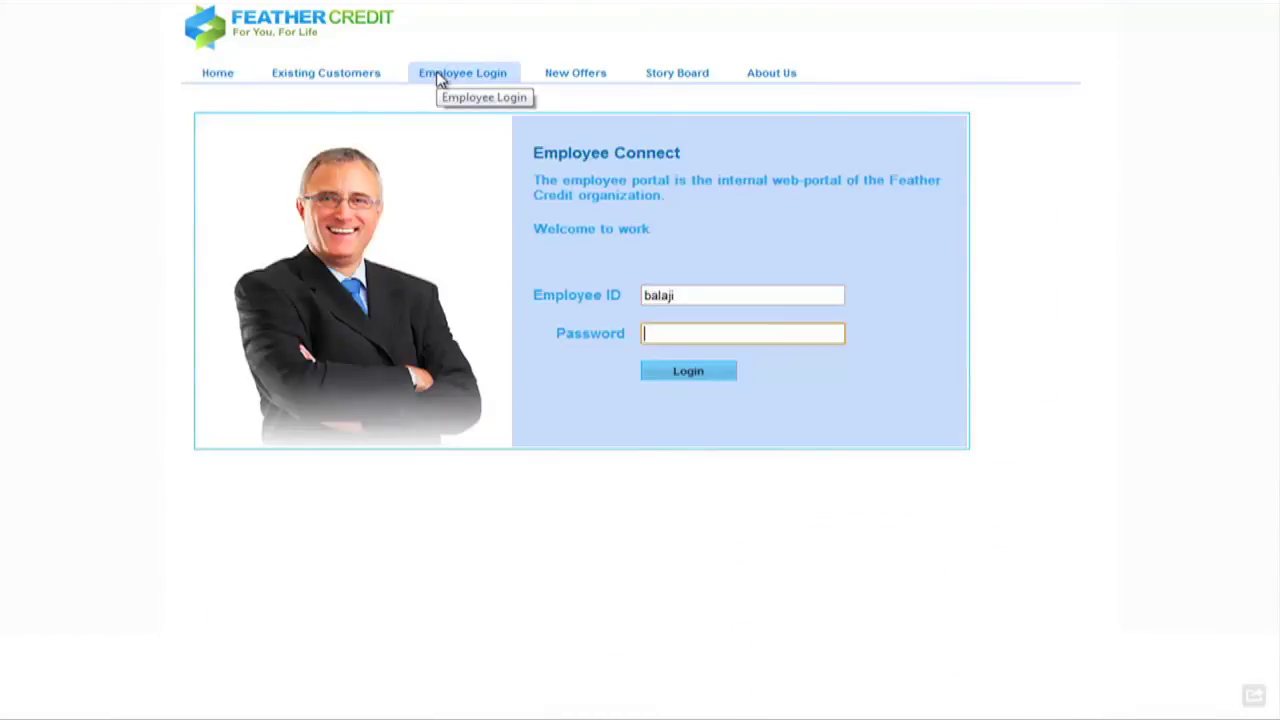
pyautogui.press('Return')
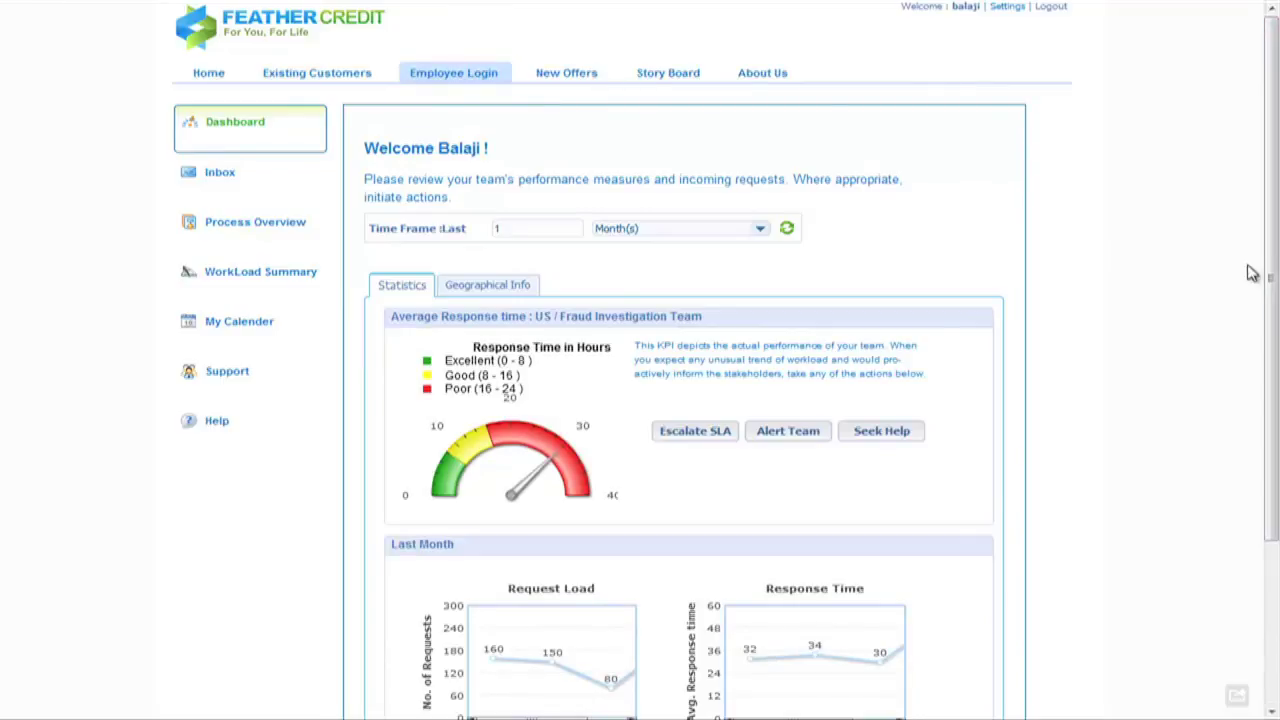
# - Shift the Request Load and Response Time charts to show weeks 2–4, then scroll back up
pyautogui.scroll(-2, 1275, 245)
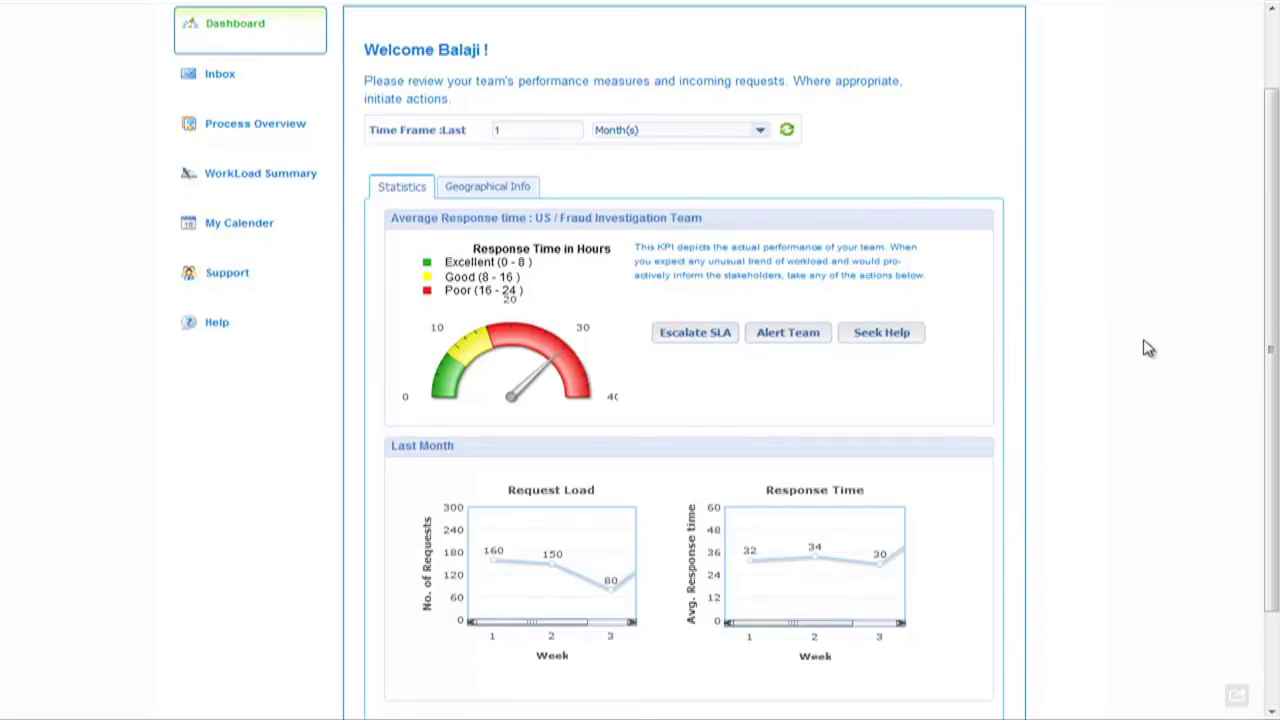
pyautogui.scroll(-3, 1145, 338)
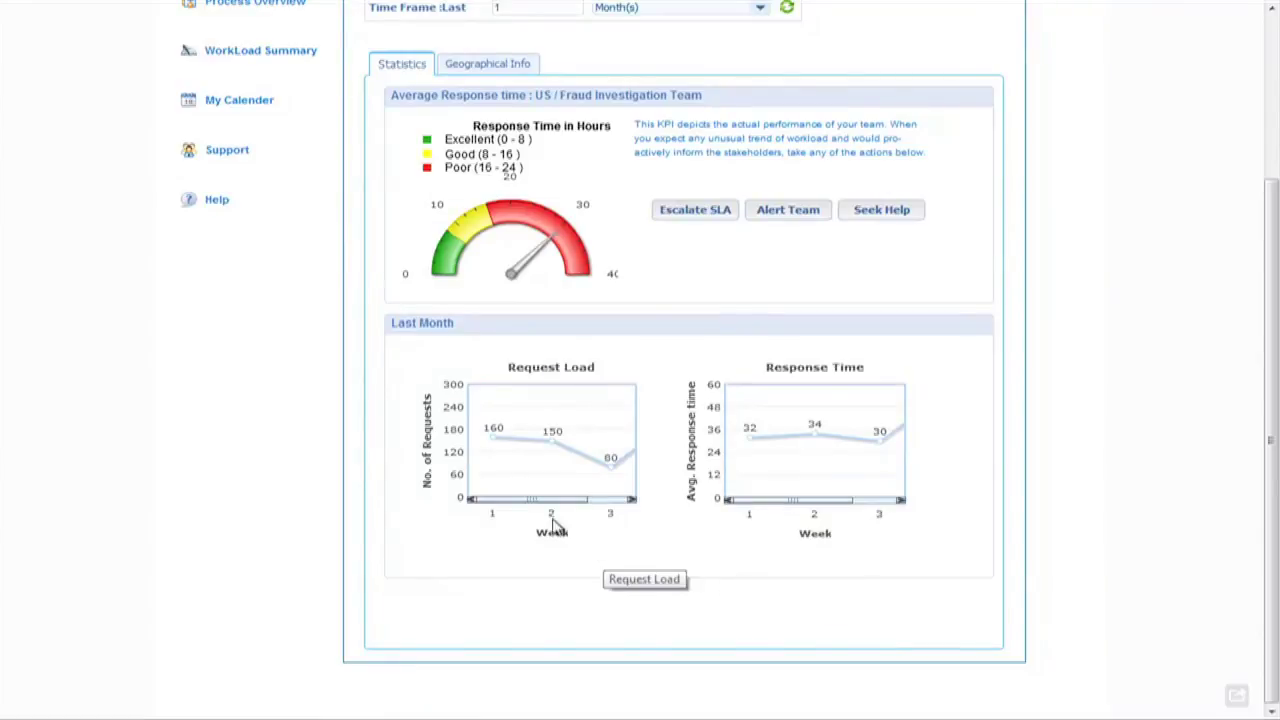
pyautogui.moveTo(551, 500); pyautogui.dragTo(603, 500)
pyautogui.moveTo(766, 500); pyautogui.dragTo(840, 500)
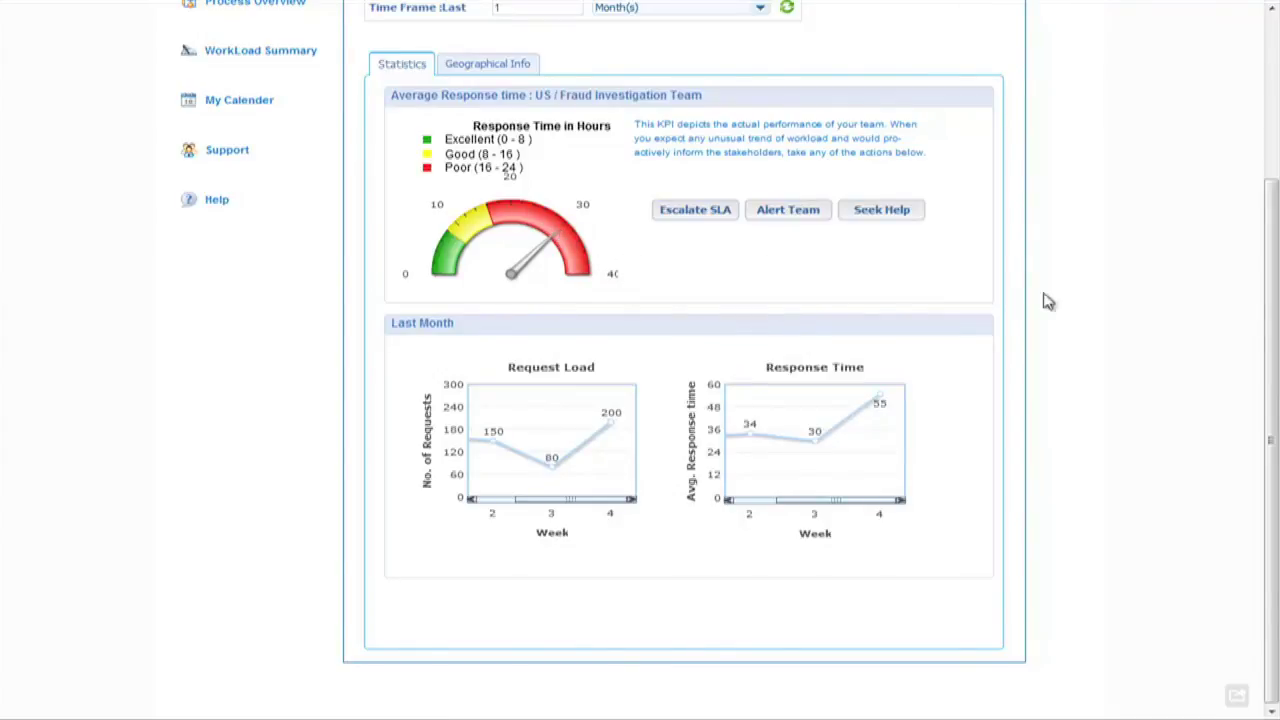
pyautogui.scroll(3, 1108, 348)
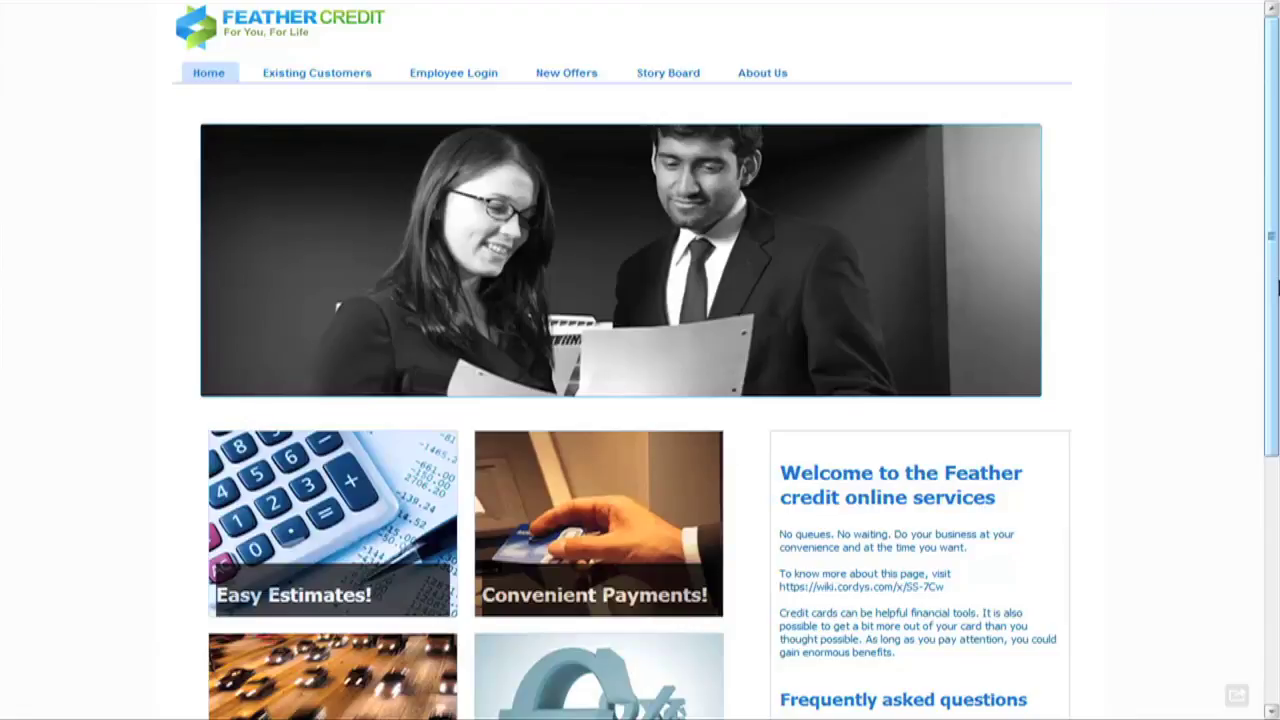
# - Log in through Employee Login with the regional manager's user ID and password
pyautogui.click(472, 78)
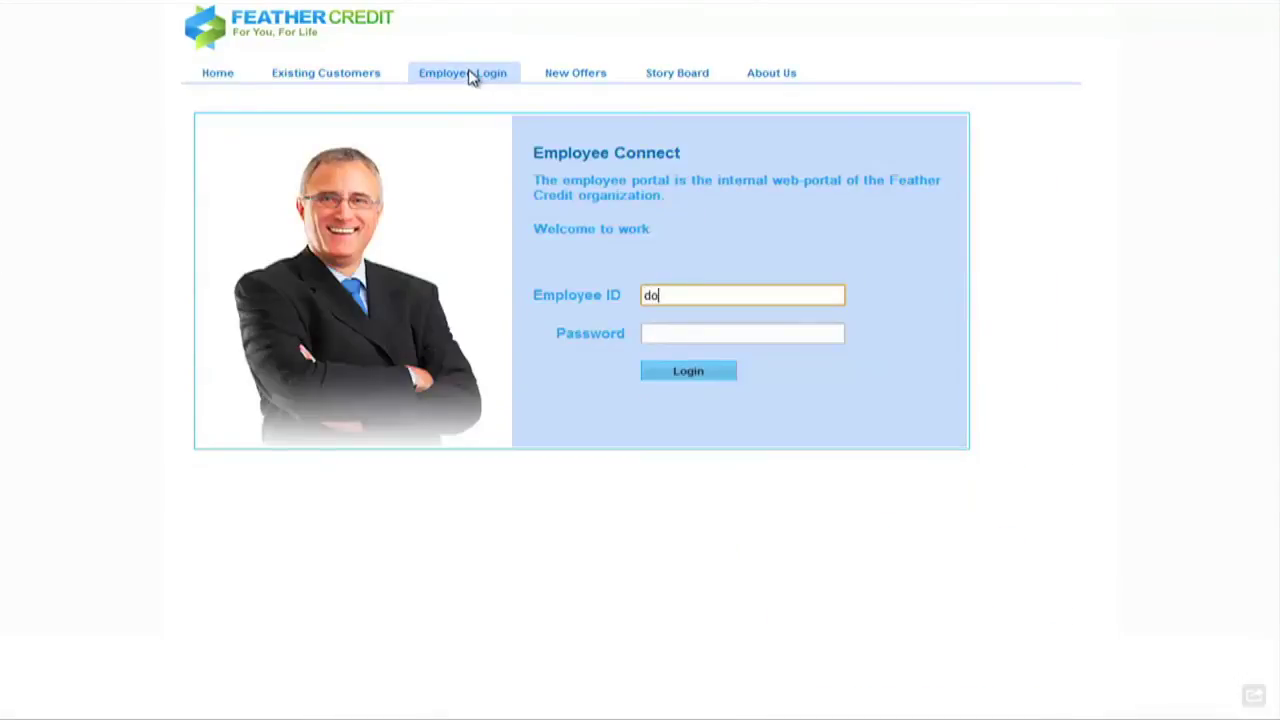
pyautogui.press('Tab')
pyautogui.press('Return')
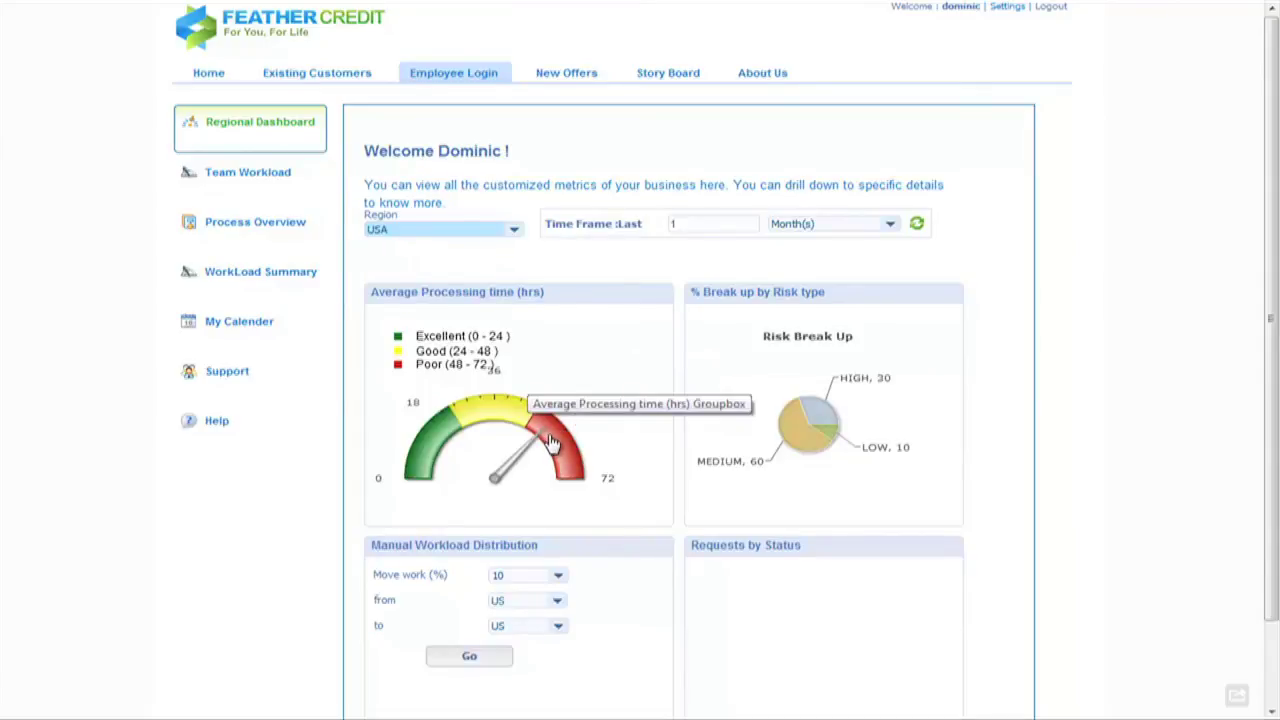
# - Set the Regional Dashboard's Region dropdown to APAC
pyautogui.click(514, 229)
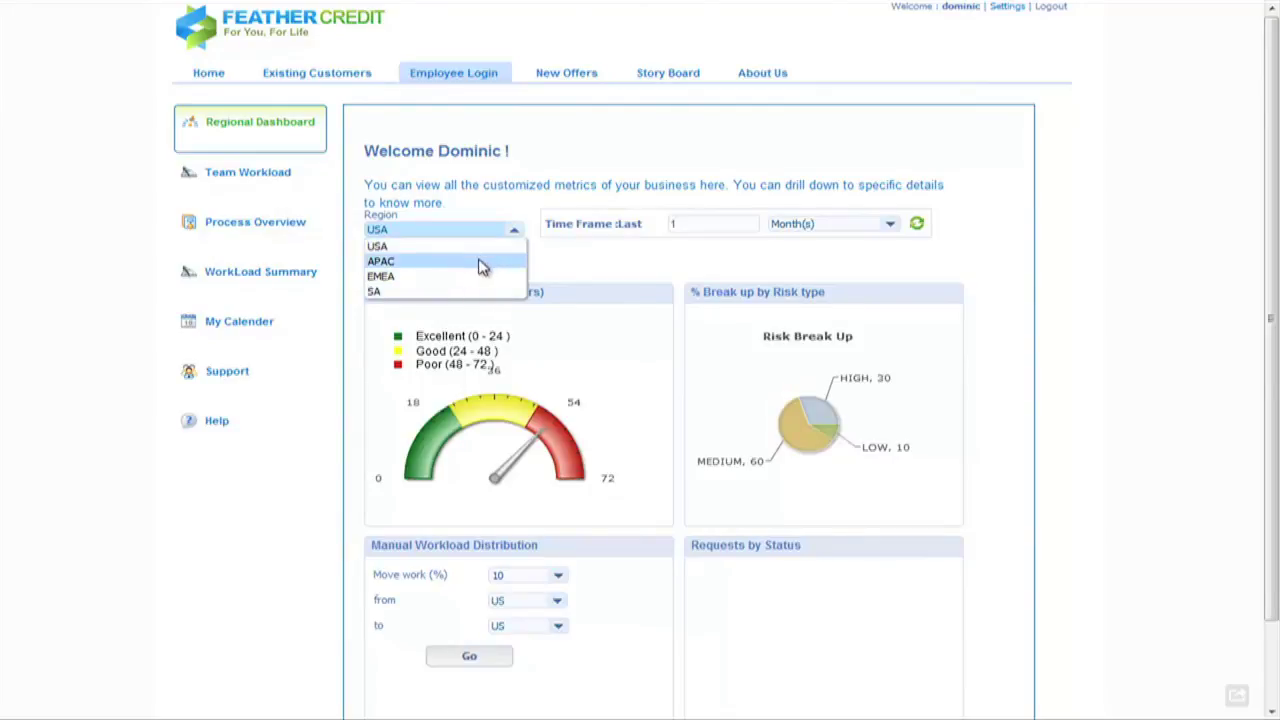
pyautogui.click(479, 263)
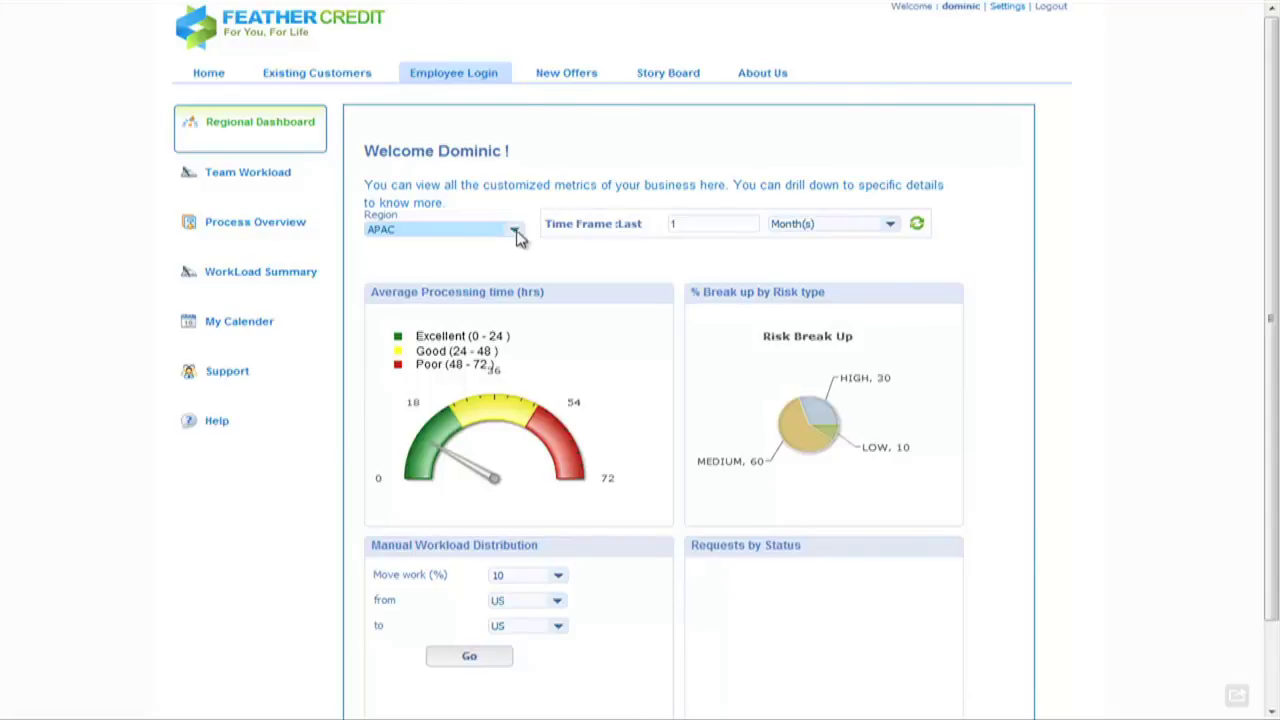
pyautogui.click(518, 232)
pyautogui.click(477, 248)
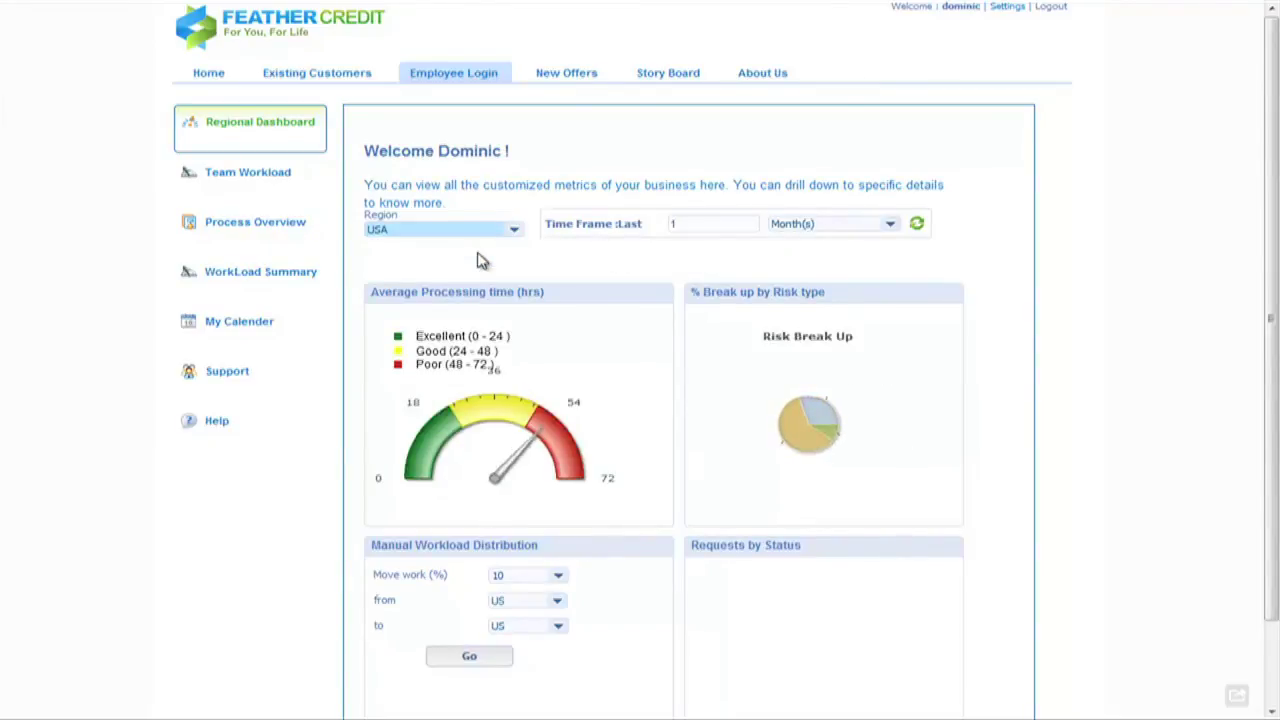
pyautogui.click(515, 229)
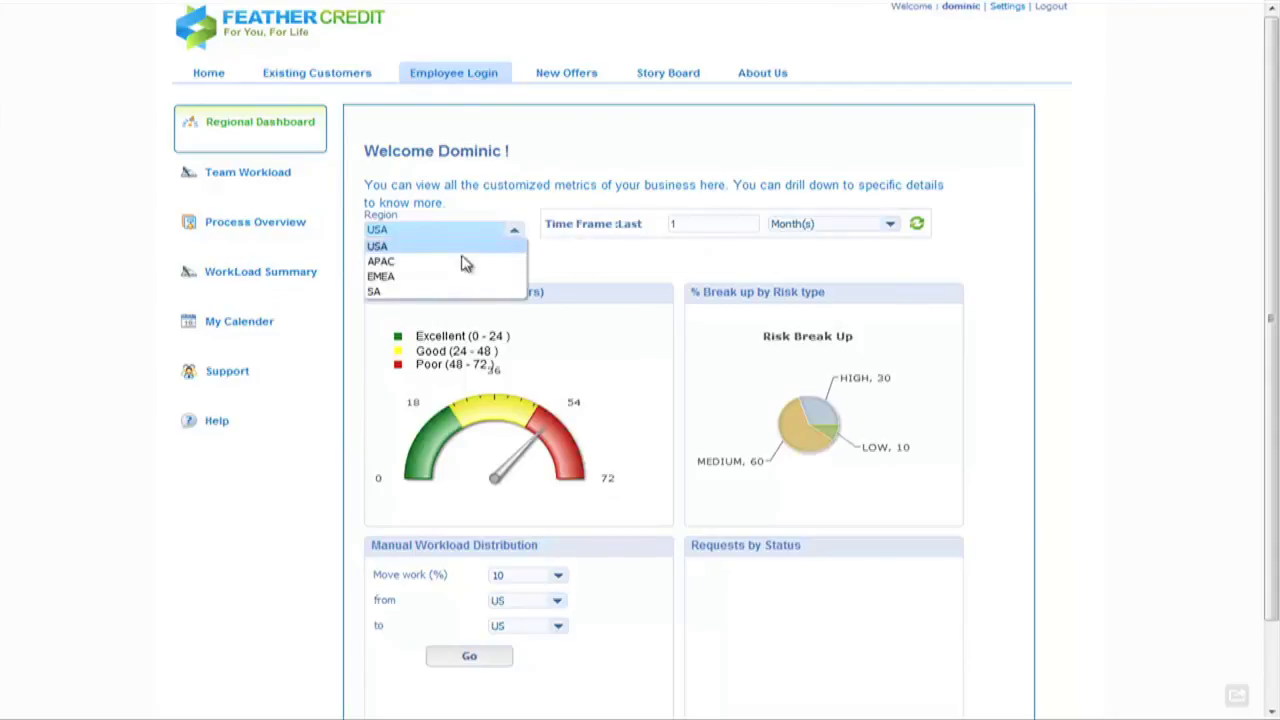
pyautogui.click(448, 262)
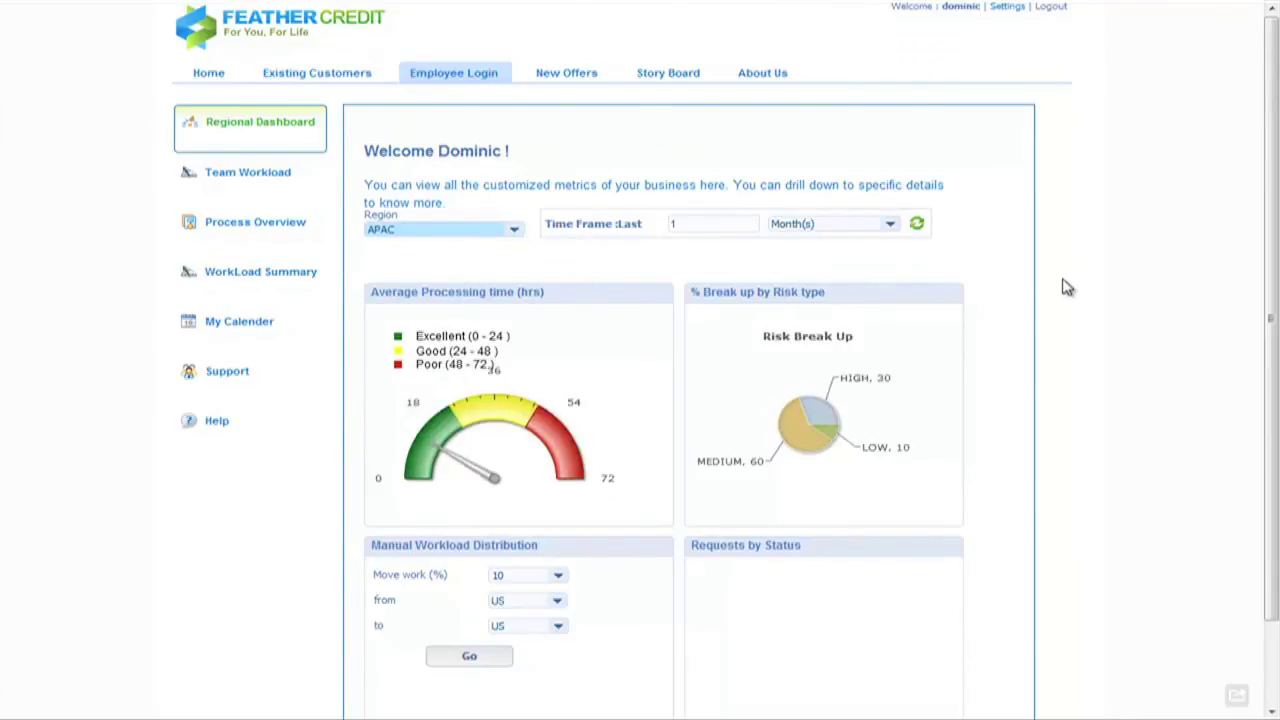
pyautogui.scroll(-1, 1063, 288)
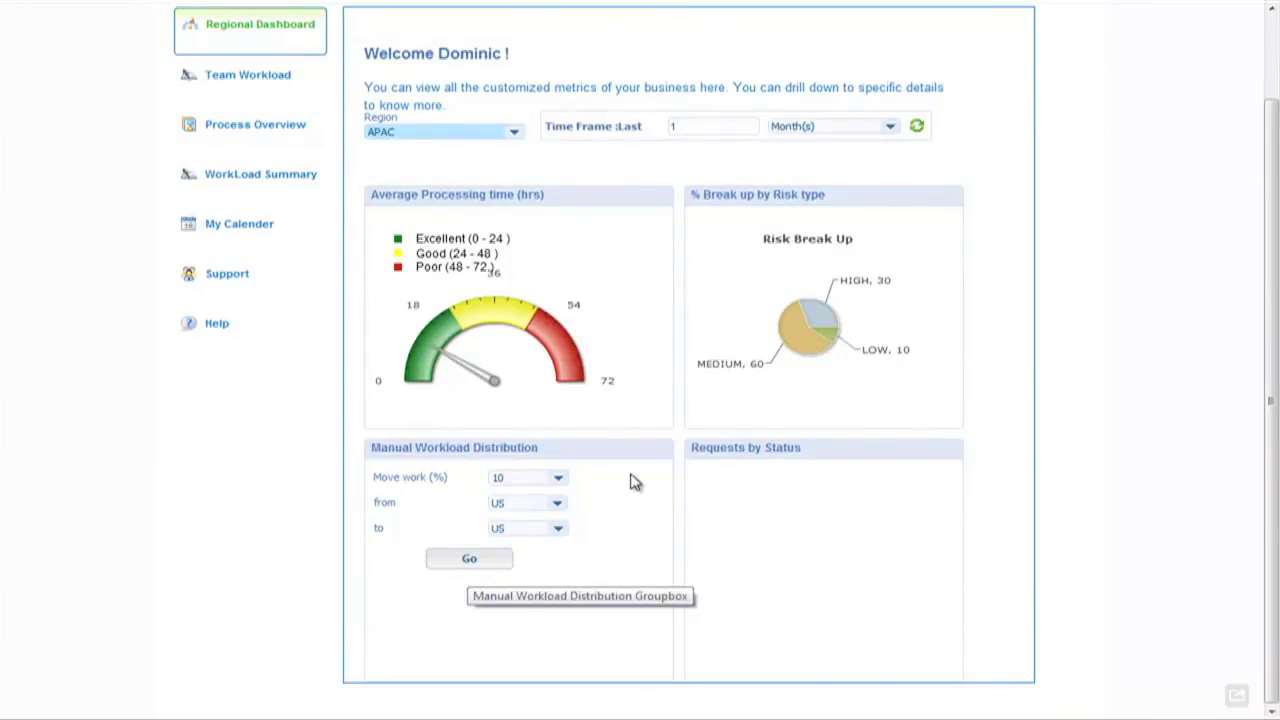
# - Submit a Manual Workload Distribution moving 30% of work from US to APAC
pyautogui.click(558, 481)
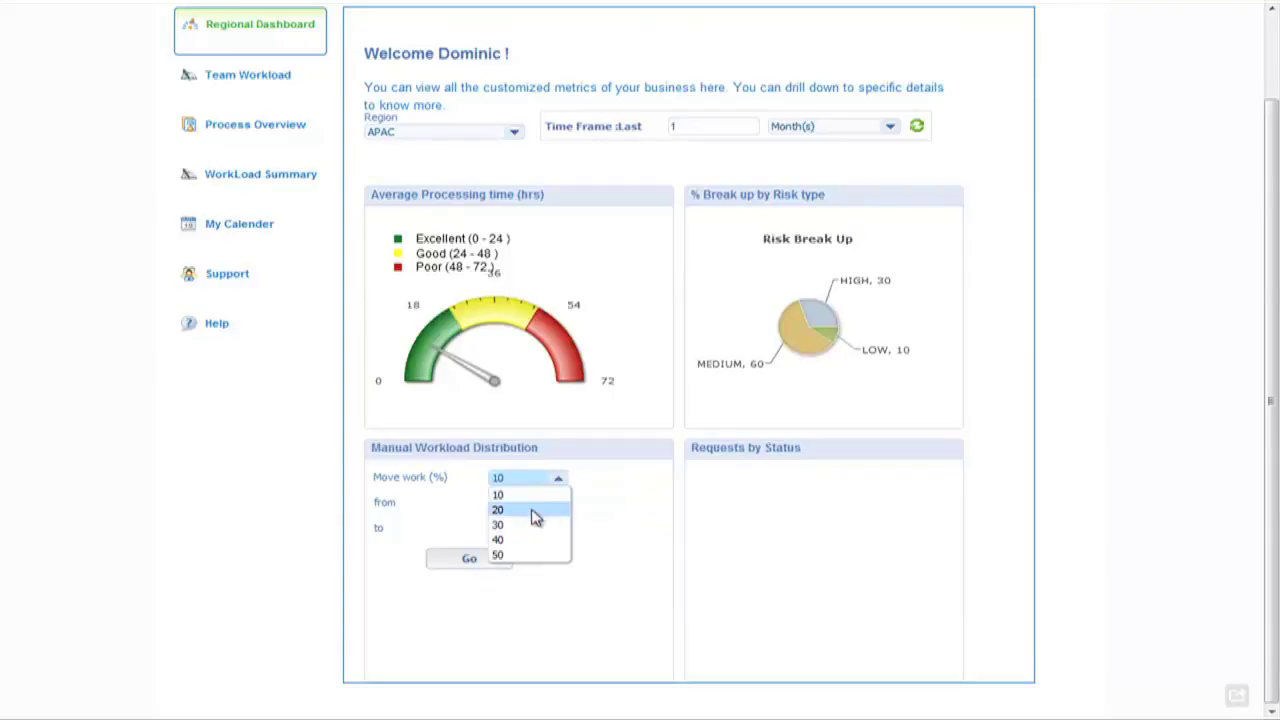
pyautogui.click(537, 525)
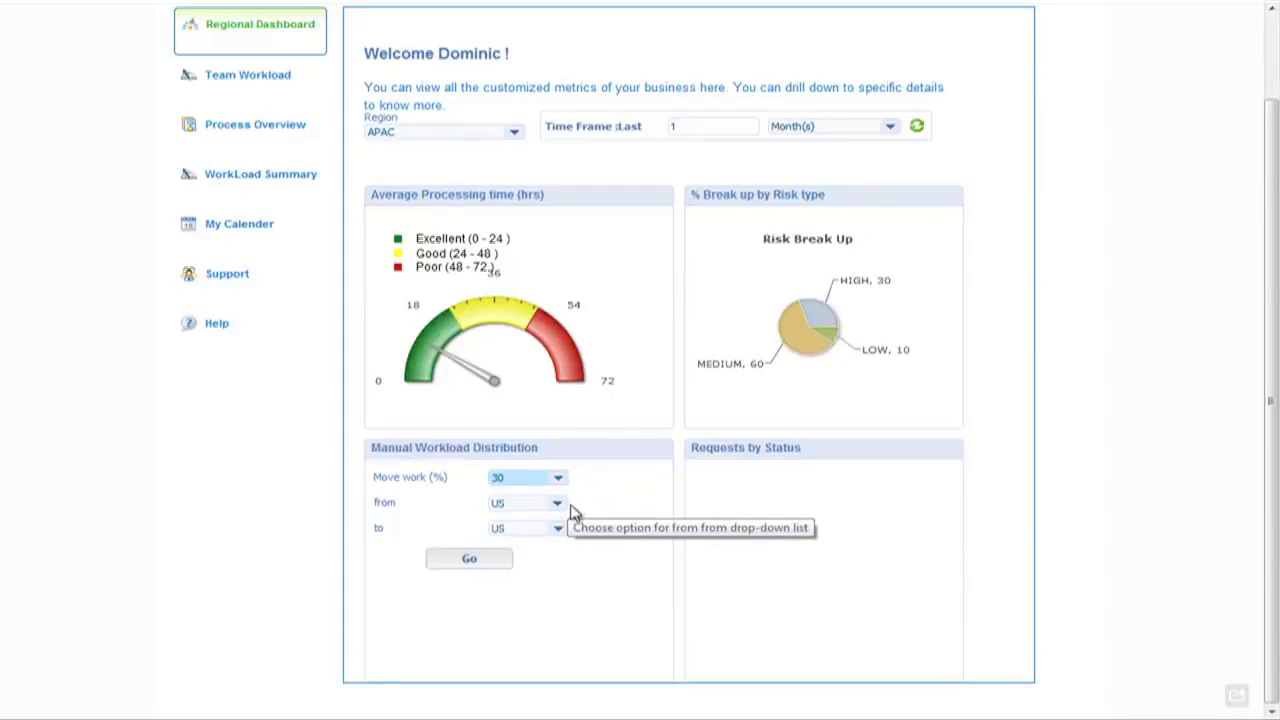
pyautogui.click(558, 532)
pyautogui.click(558, 532)
pyautogui.click(543, 557)
pyautogui.click(470, 560)
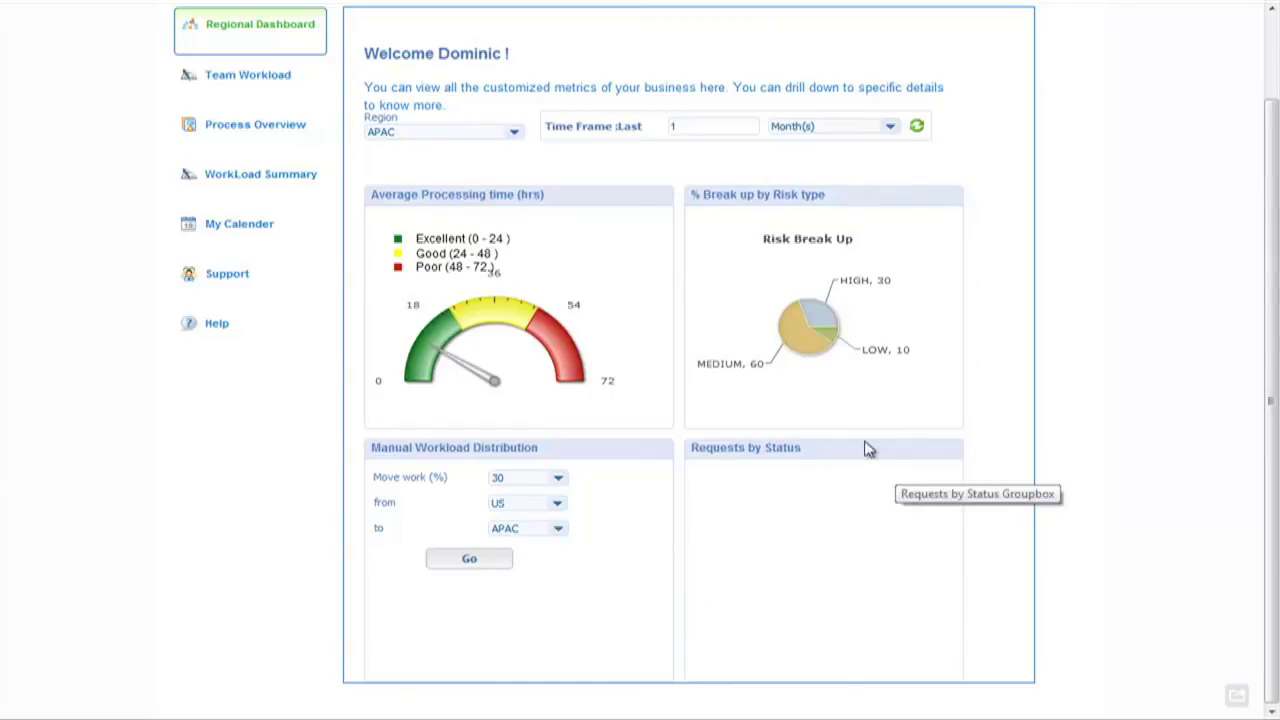
# - Drill into the MEDIUM risk slice: Requests by Status shows 75 approved, 20 in progress, 5 rejected
pyautogui.moveTo(815, 326)
pyautogui.scroll(2, 1004, 271)
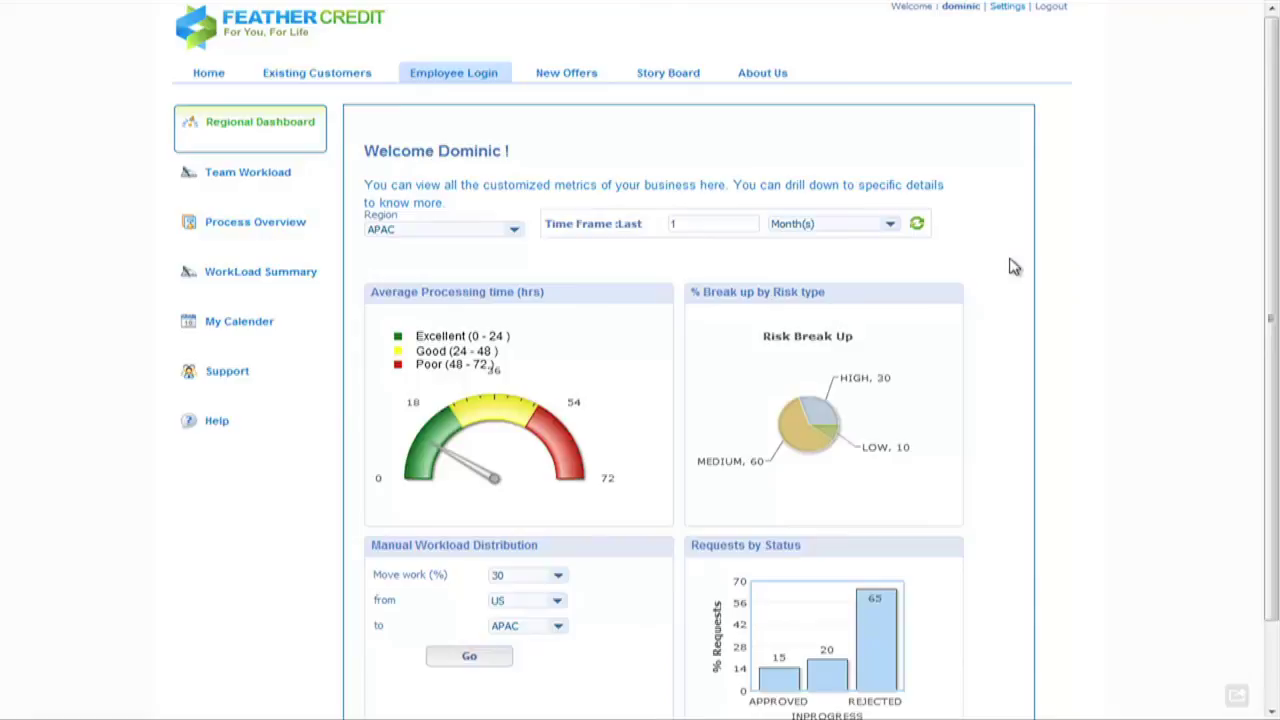
pyautogui.scroll(-1, 938, 320)
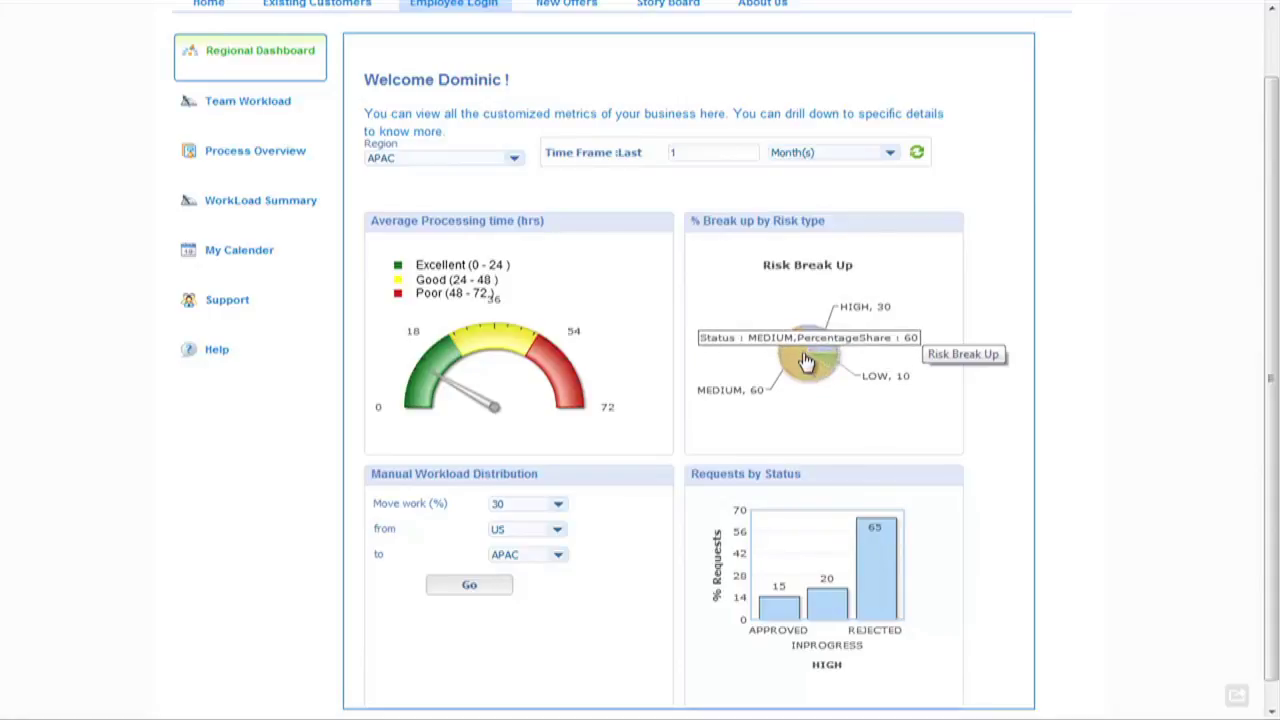
pyautogui.click(806, 362)
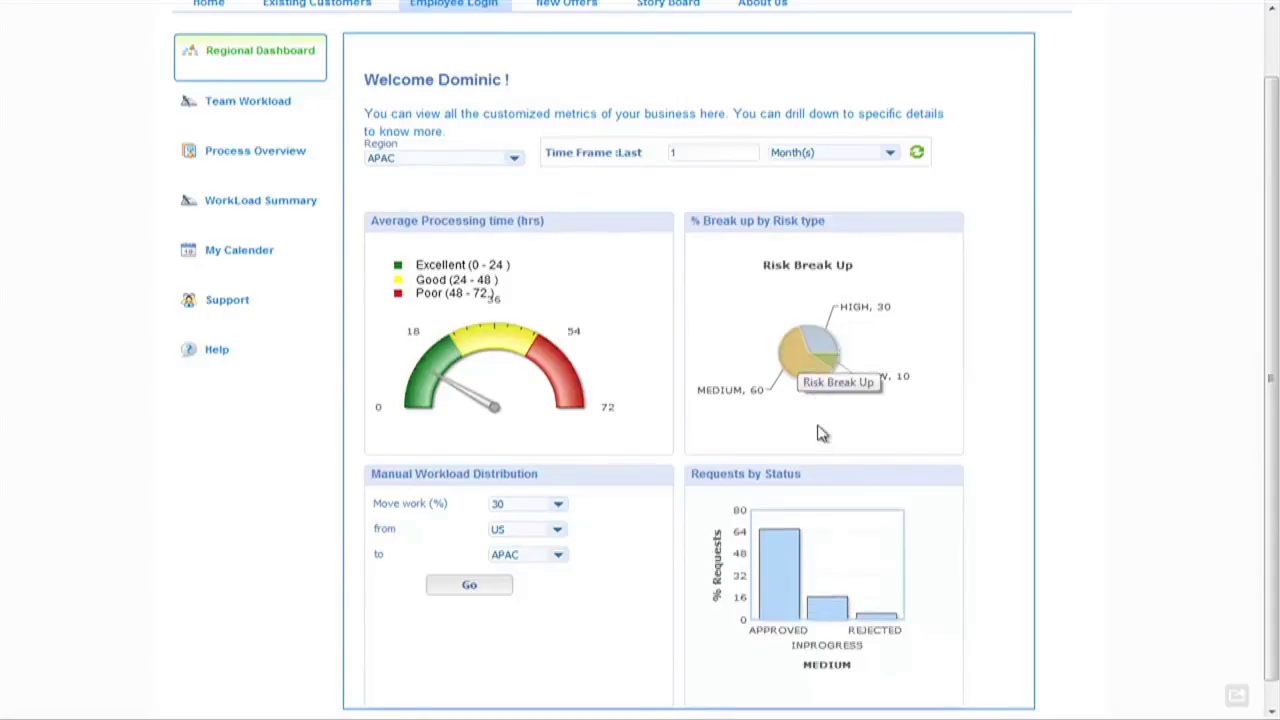
pyautogui.scroll(-1, 819, 450)
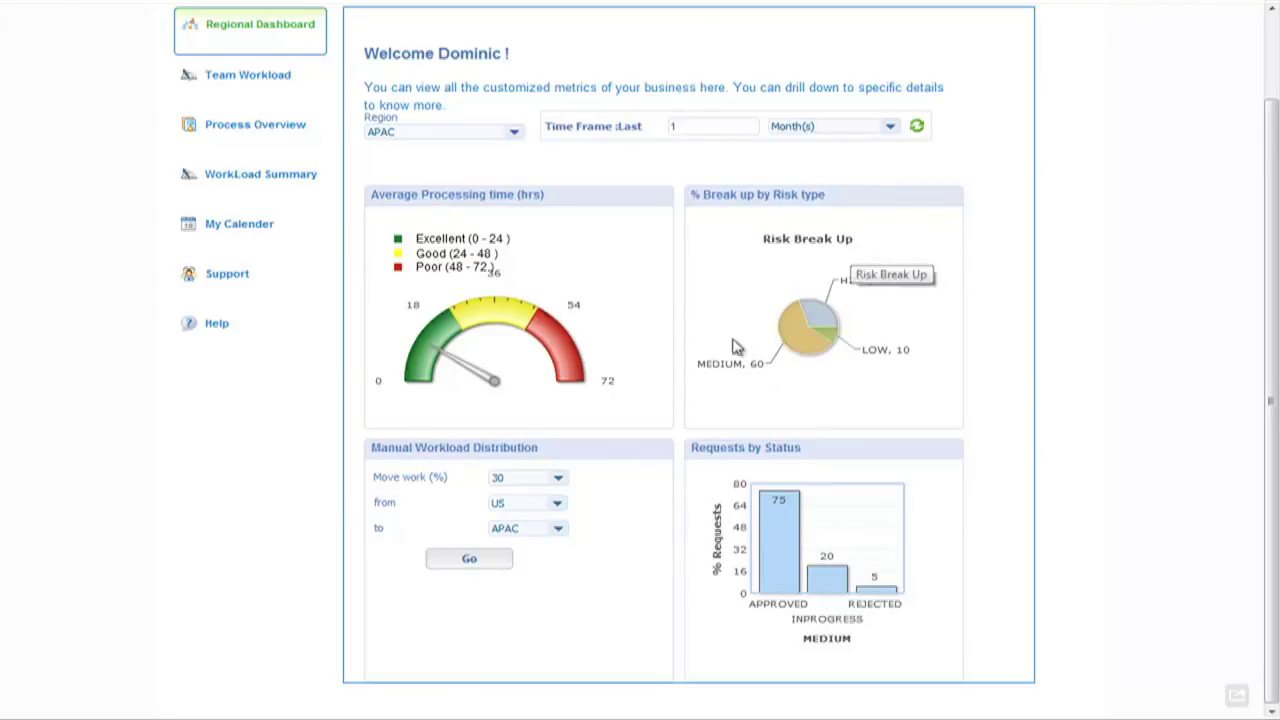
pyautogui.click(798, 338)
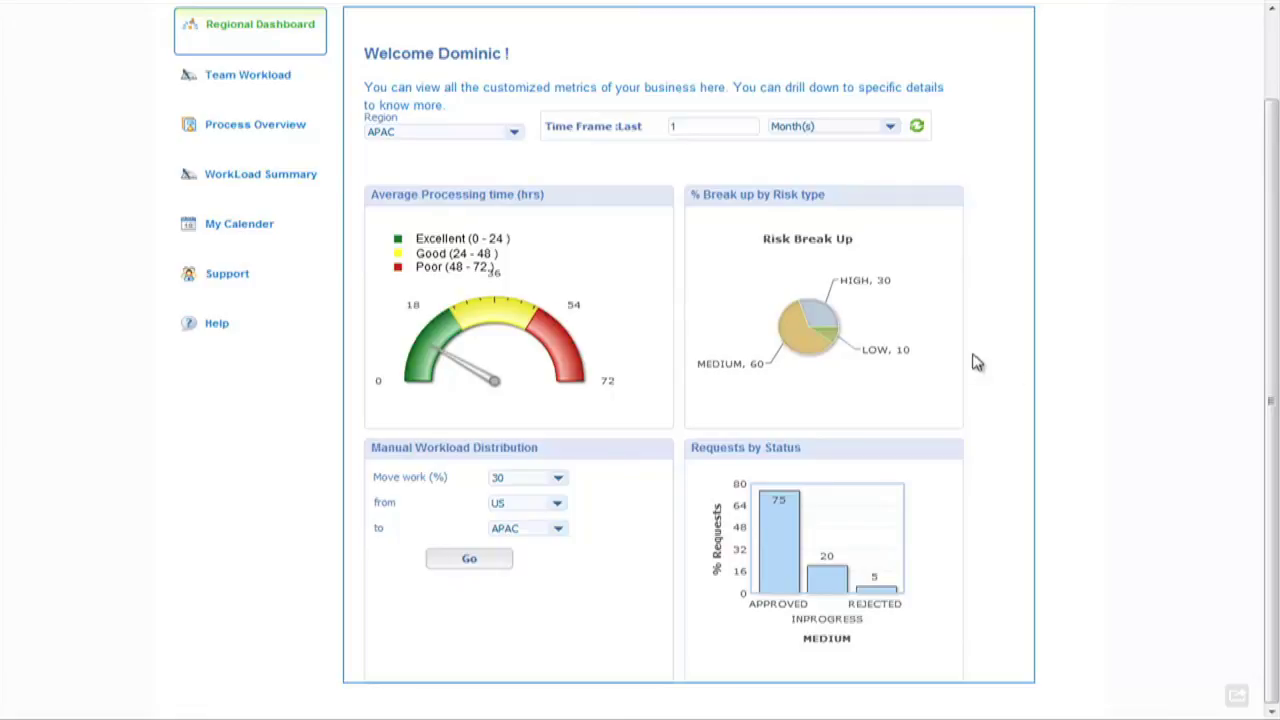
pyautogui.scroll(2, 1142, 358)
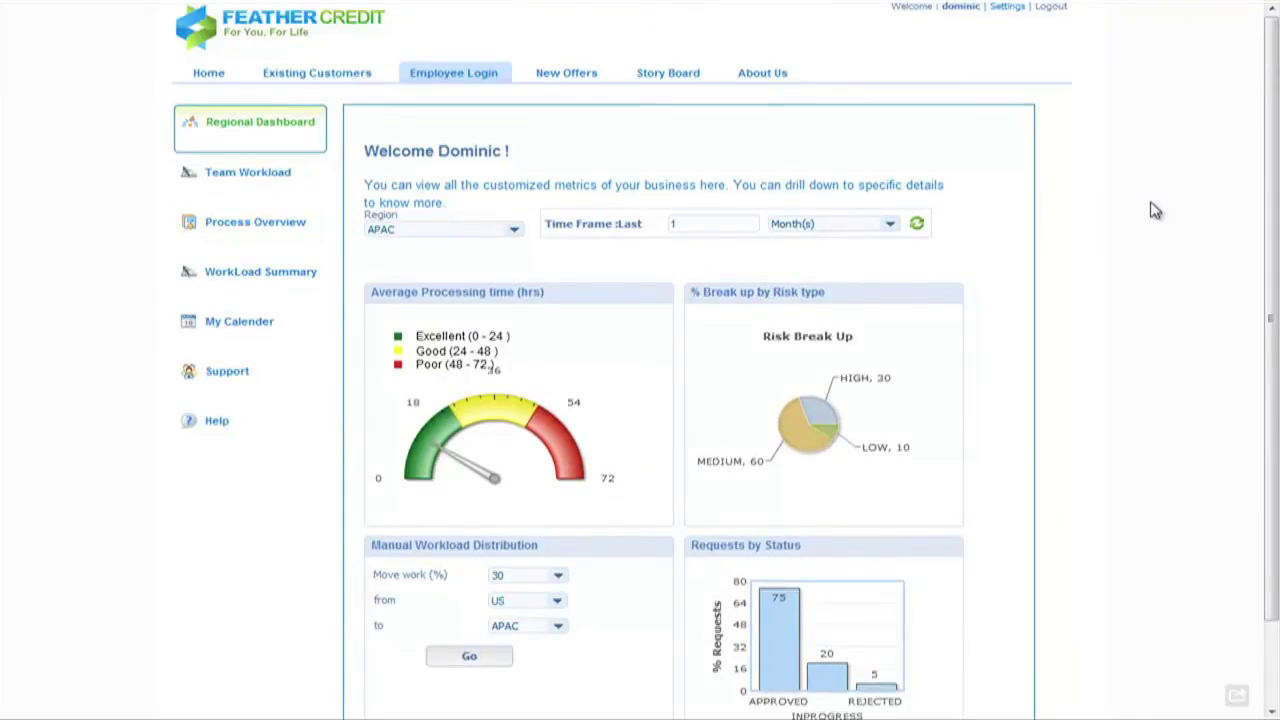